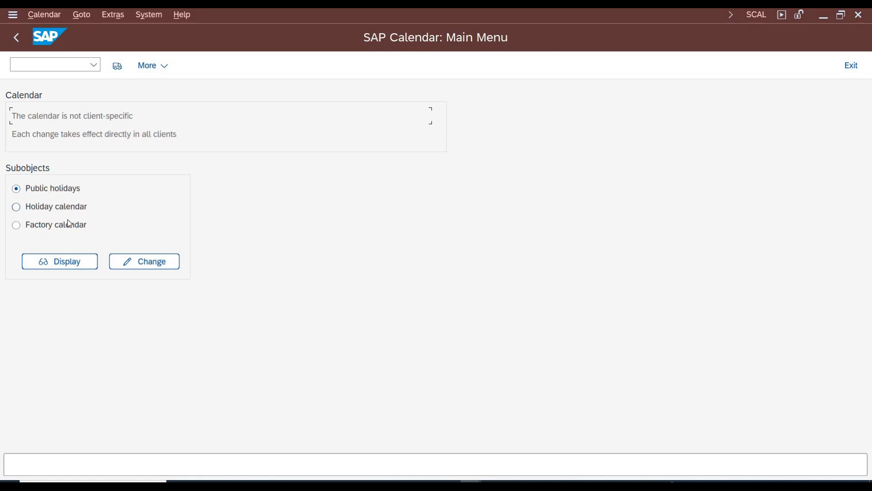
Switch to the Excel workbook and number three rows 1, 2 and 3 below the Calander heading in K6:K8.
{"action": "key", "text": "alt+Tab"}
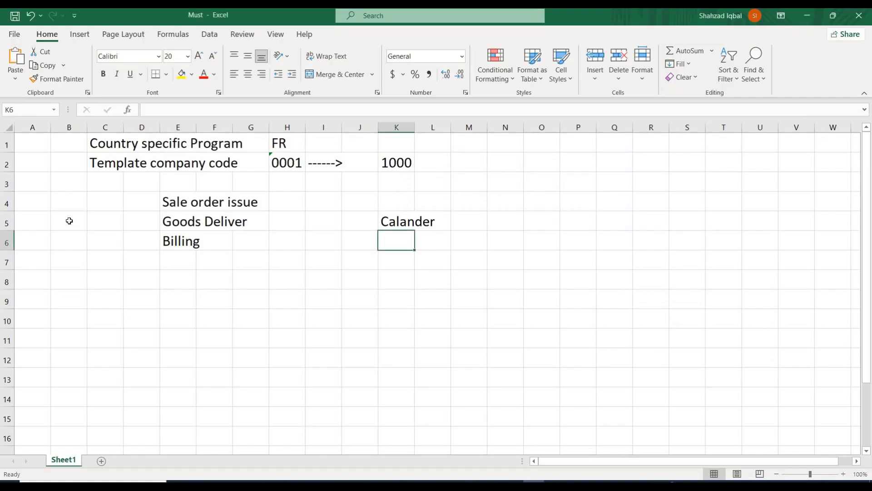
{"action": "type", "text": "1"}
{"action": "key", "text": "Return"}
{"action": "type", "text": "2"}
{"action": "key", "text": "Return"}
{"action": "type", "text": "3"}
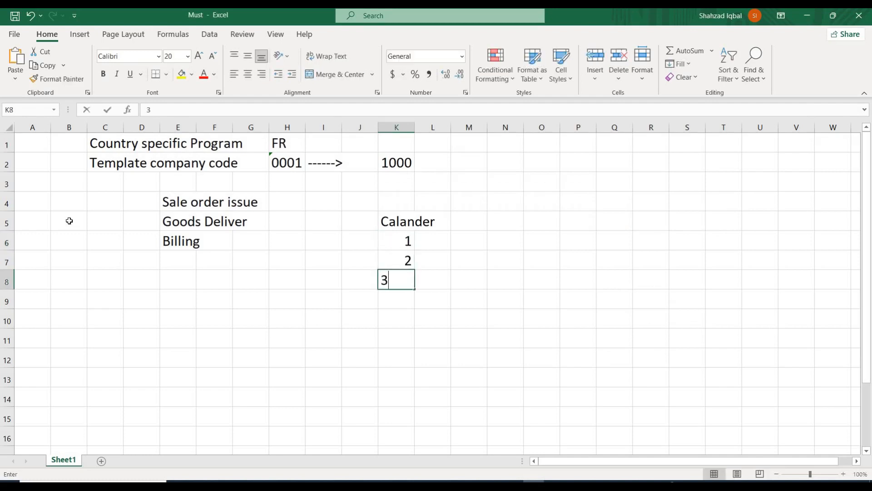
{"action": "key", "text": "Tab"}
Enter "Define all gazatted / regural holidays" beside number 1 in cell L6.
{"action": "key", "text": "Up"}
{"action": "key", "text": "Up"}
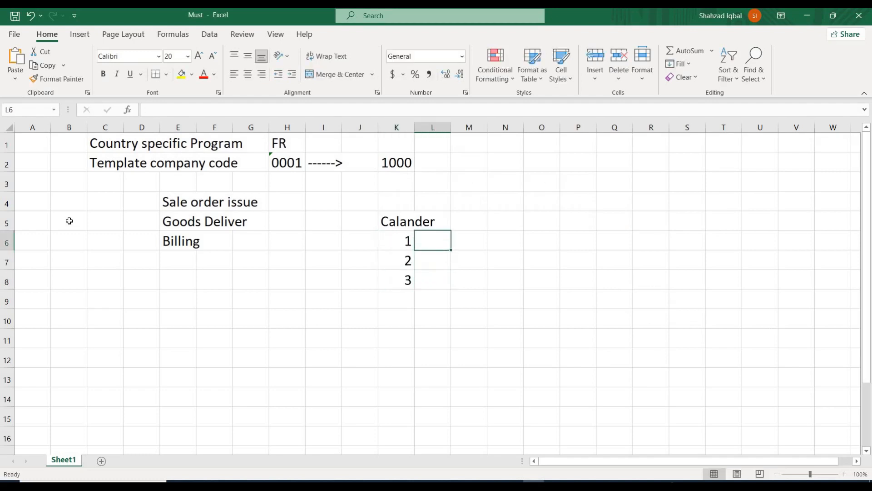
{"action": "type", "text": "D"}
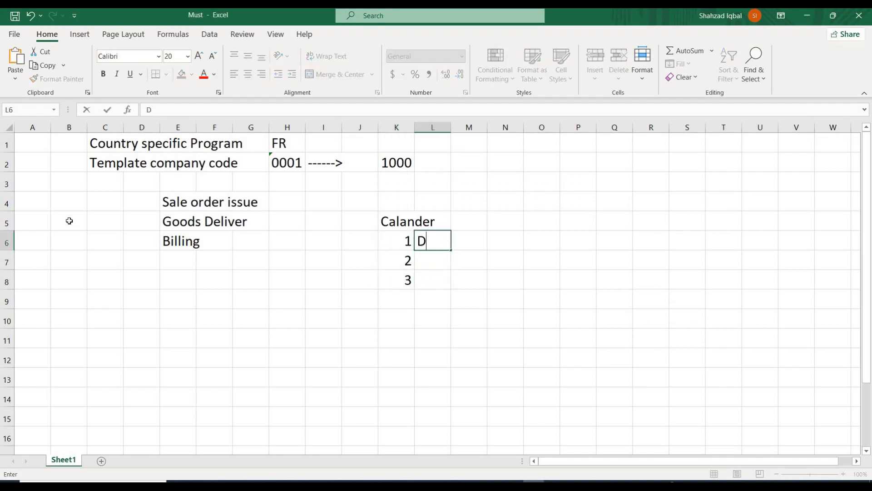
{"action": "type", "text": "efine all "}
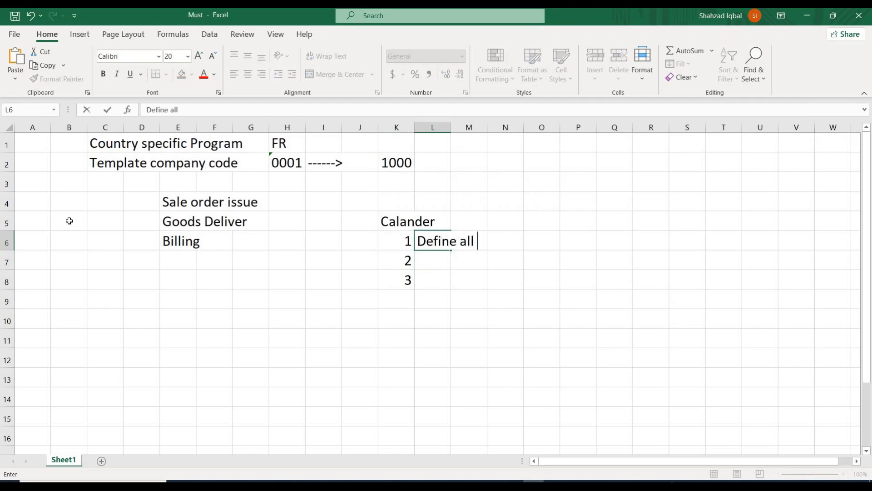
{"action": "type", "text": "gazatted / "}
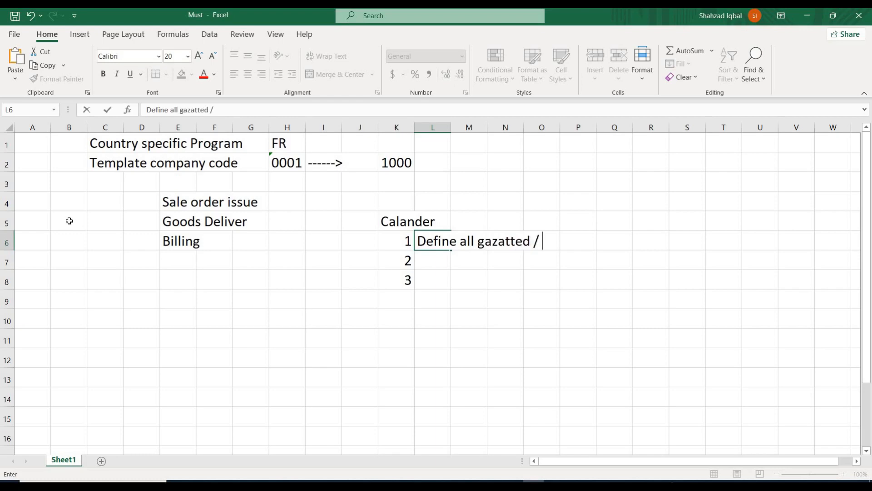
{"action": "type", "text": "regural holdd"}
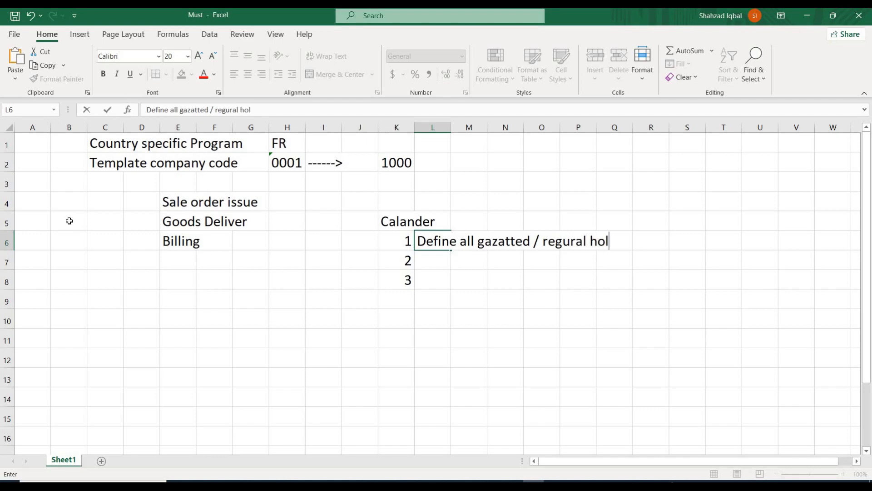
{"action": "key", "text": "BackSpace"}
{"action": "type", "text": "i"}
{"action": "key", "text": "BackSpace"}
{"action": "key", "text": "BackSpace"}
{"action": "type", "text": "o"}
{"action": "key", "text": "BackSpace"}
{"action": "type", "text": "idays"}
{"action": "key", "text": "Return"}
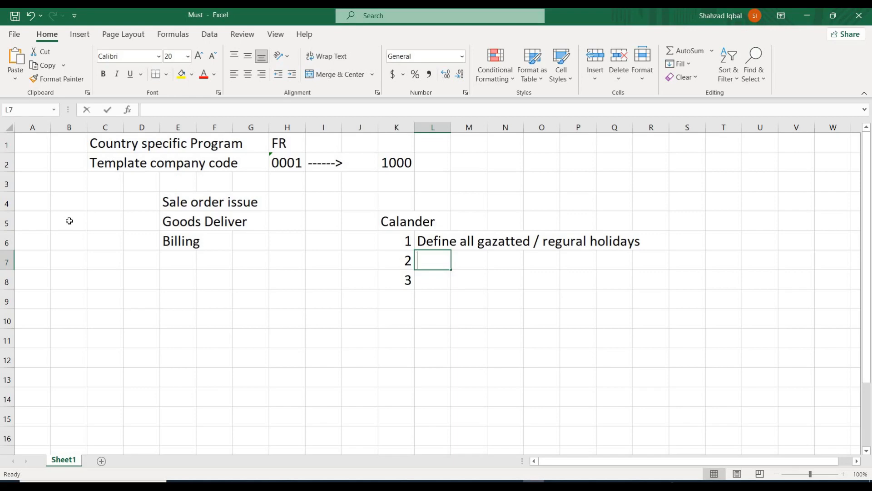
Enter "Combine all holidays with sort key (holiday calander" beside number 2 in cell L7.
{"action": "type", "text": "Combine al"}
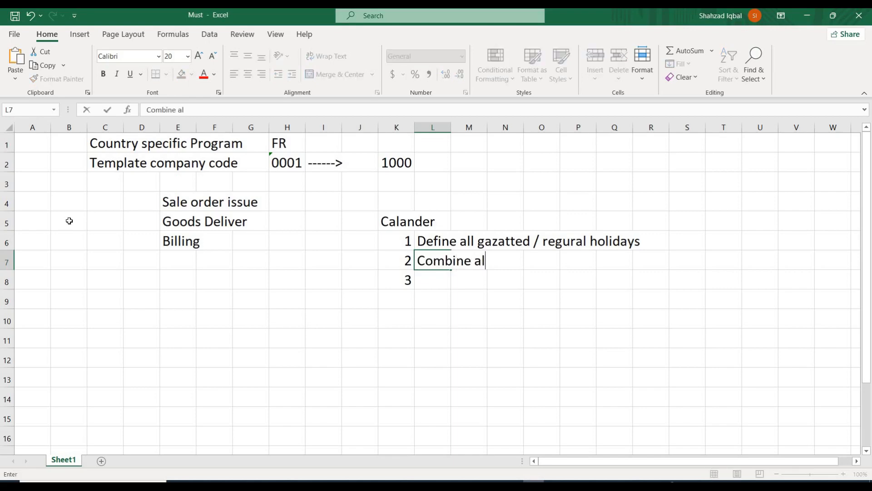
{"action": "type", "text": "l holidays"}
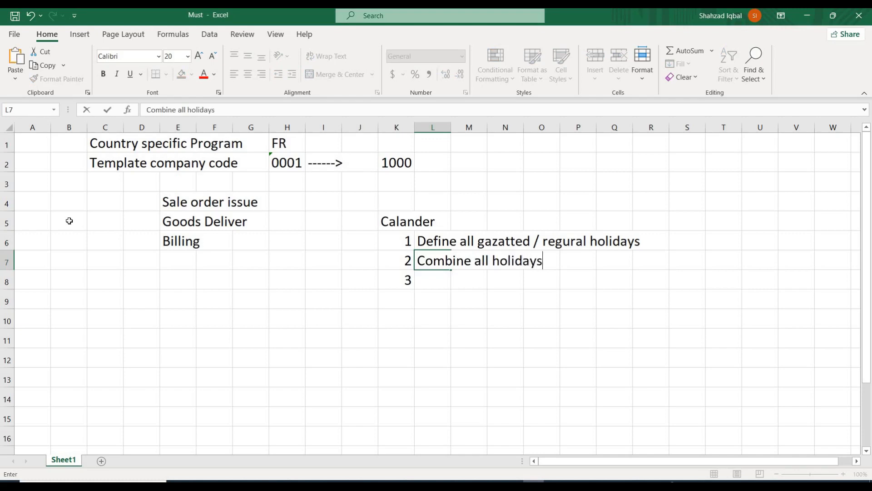
{"action": "type", "text": " with sort "}
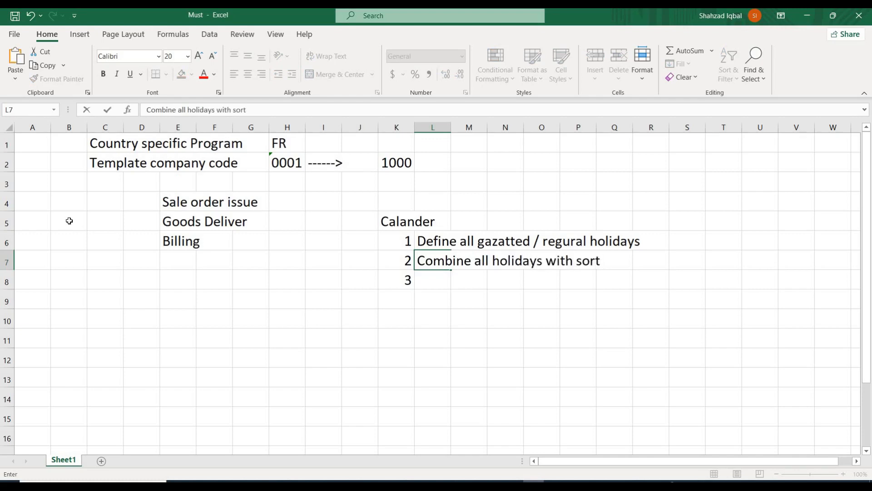
{"action": "type", "text": "key"}
{"action": "type", "text": "(holiday c"}
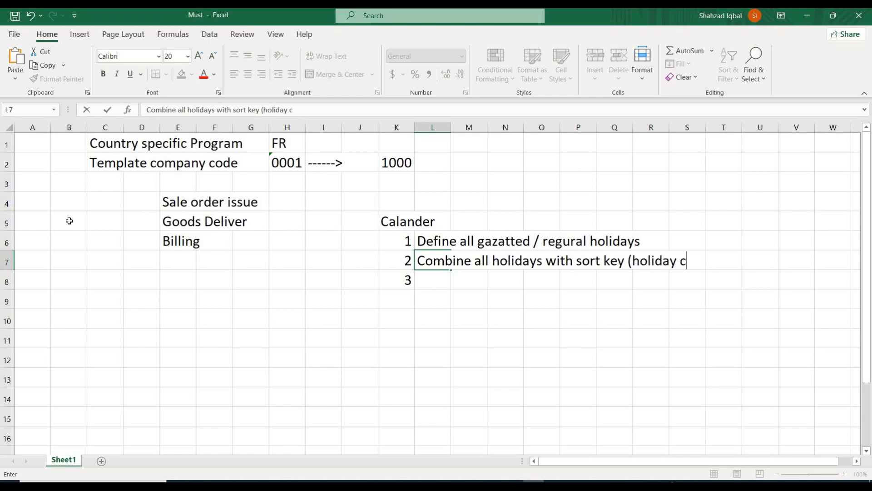
{"action": "type", "text": "alander"}
{"action": "key", "text": "Return"}
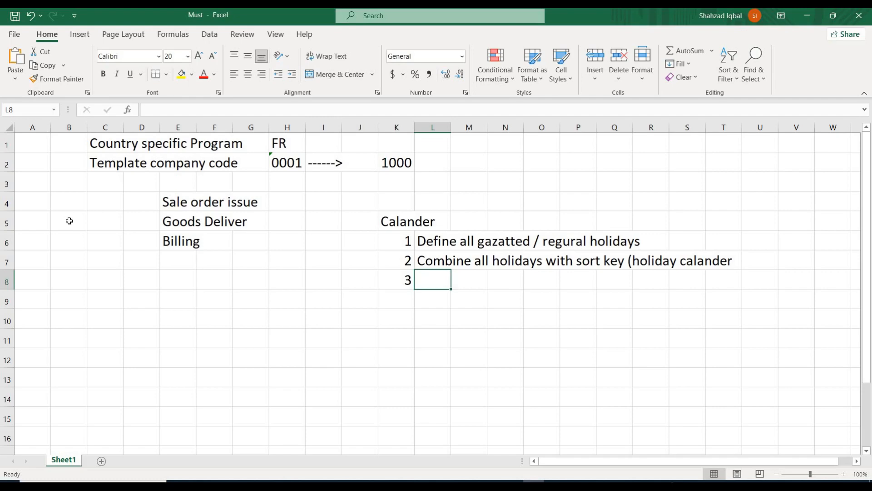
Enter "Calander = holiday calander + working days in a week" beside number 3 in cell L8.
{"action": "type", "text": "Cal"}
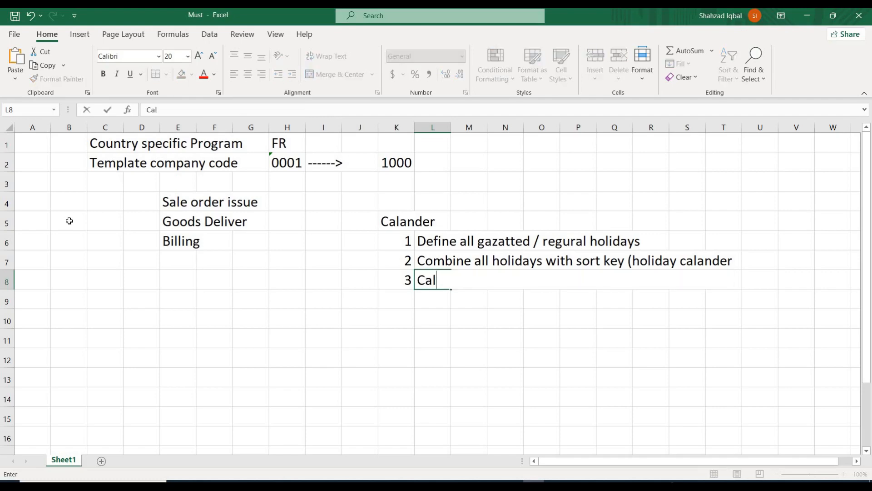
{"action": "type", "text": "ander = ho"}
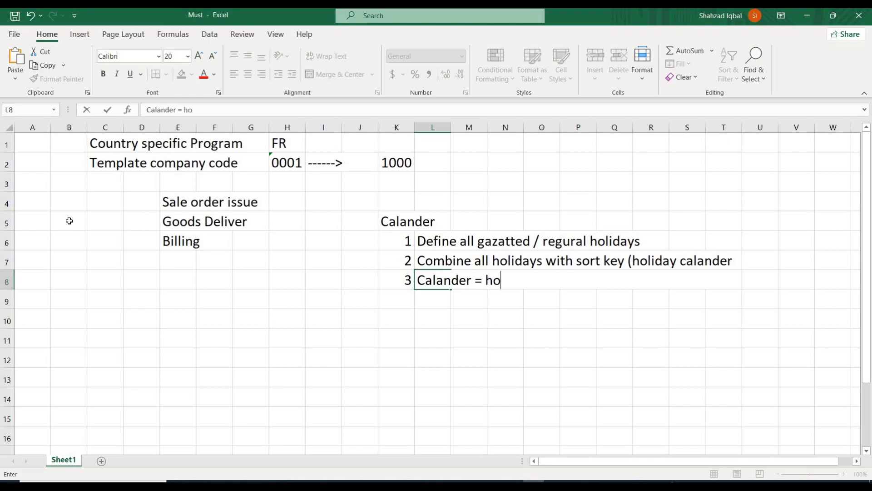
{"action": "type", "text": "liday caland"}
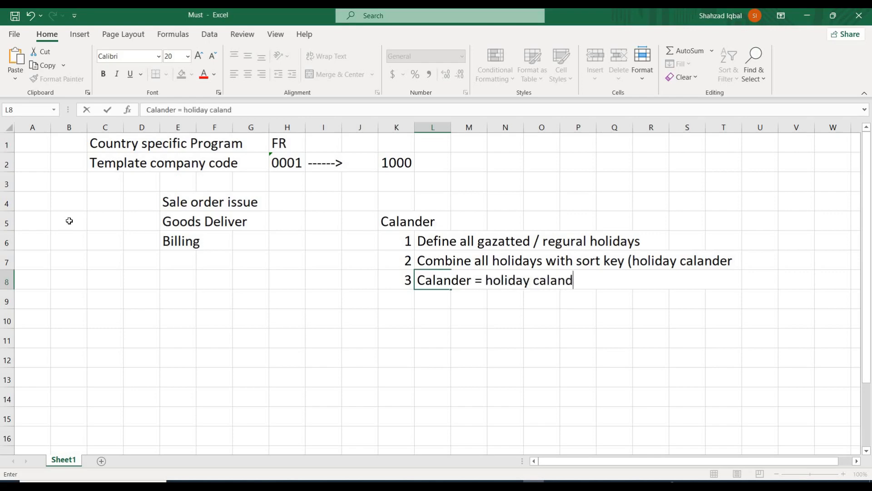
{"action": "type", "text": "er + working da"}
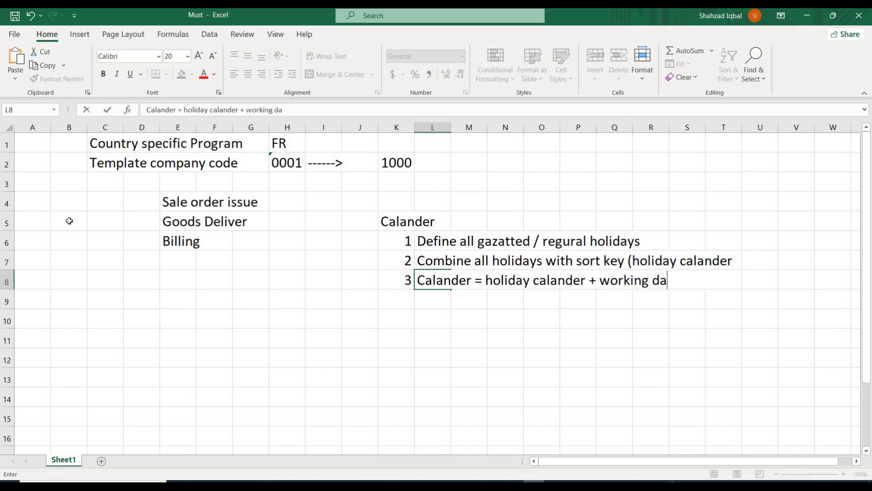
{"action": "type", "text": "ys in a week"}
{"action": "key", "text": "Return"}
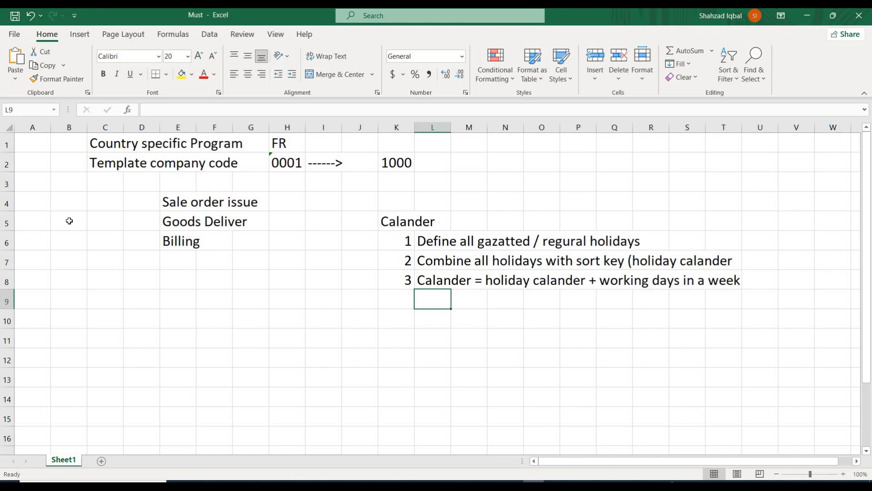
Switch back to SAP and open the public holidays for changing.
{"action": "key", "text": "alt+Tab"}
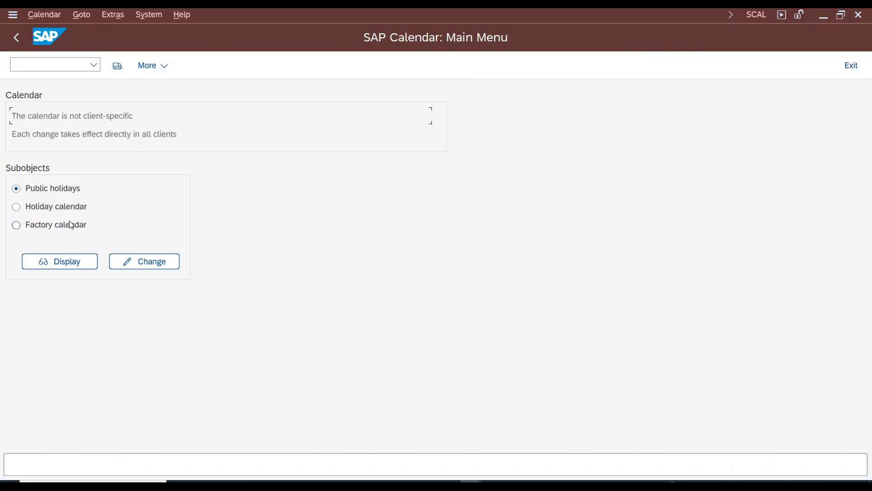
{"action": "left_click", "coordinate": [43, 195]}
{"action": "left_click", "coordinate": [150, 269]}
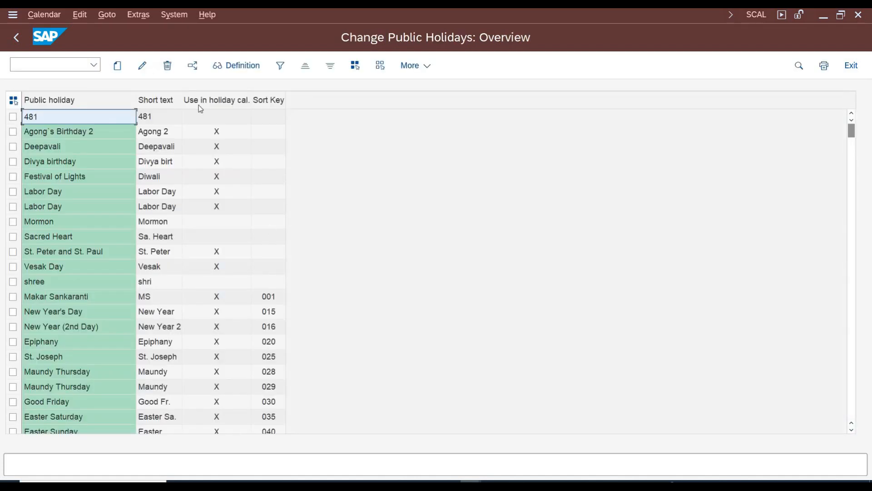
Start creating a new public holiday of the type "with fixed date".
{"action": "left_click", "coordinate": [118, 67]}
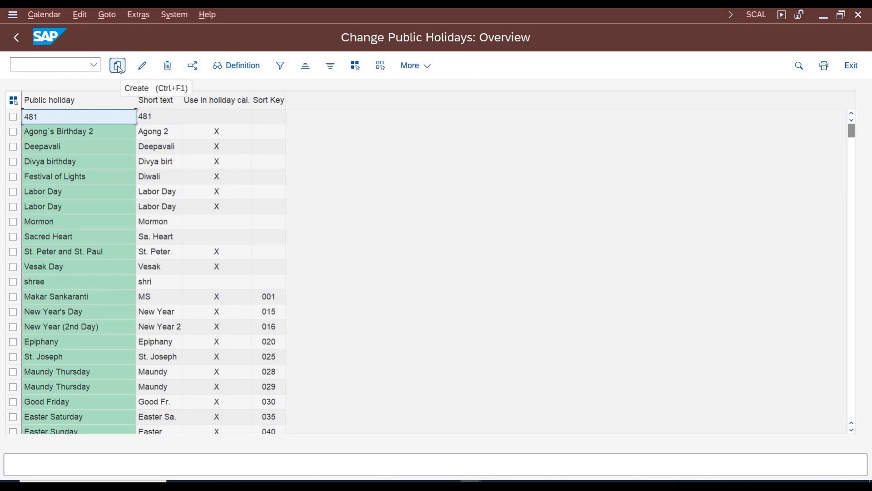
{"action": "left_click", "coordinate": [118, 66]}
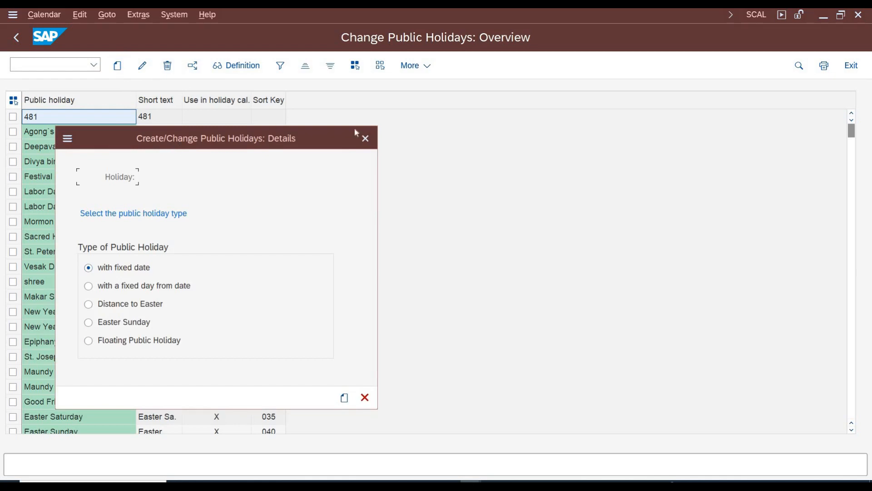
{"action": "left_click_drag", "start_coordinate": [173, 146], "coordinate": [393, 132]}
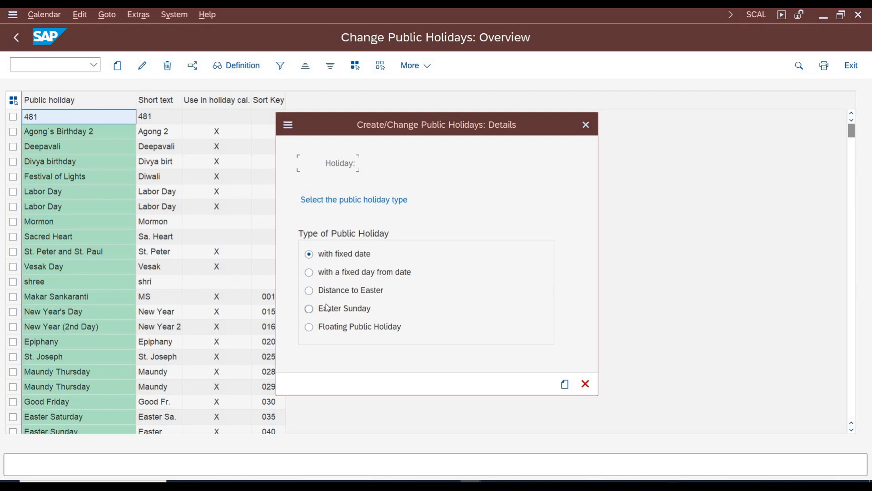
{"action": "left_click", "coordinate": [334, 326]}
{"action": "left_click", "coordinate": [317, 254]}
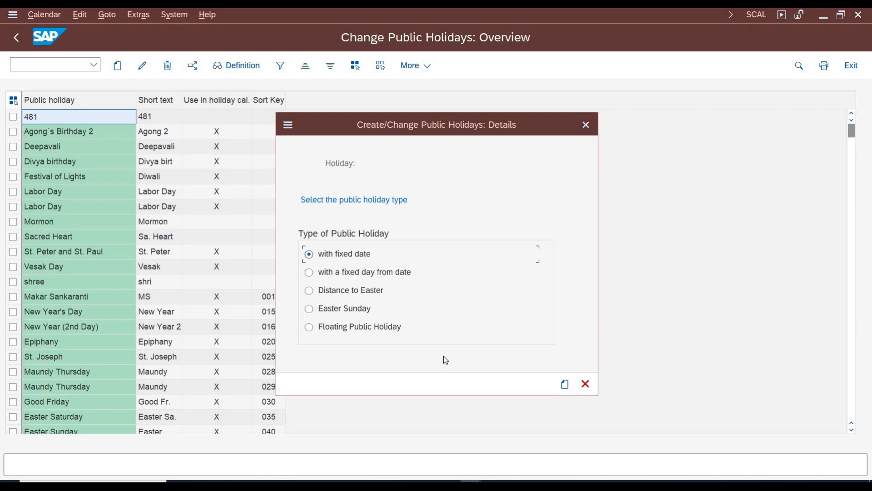
{"action": "left_click", "coordinate": [566, 385]}
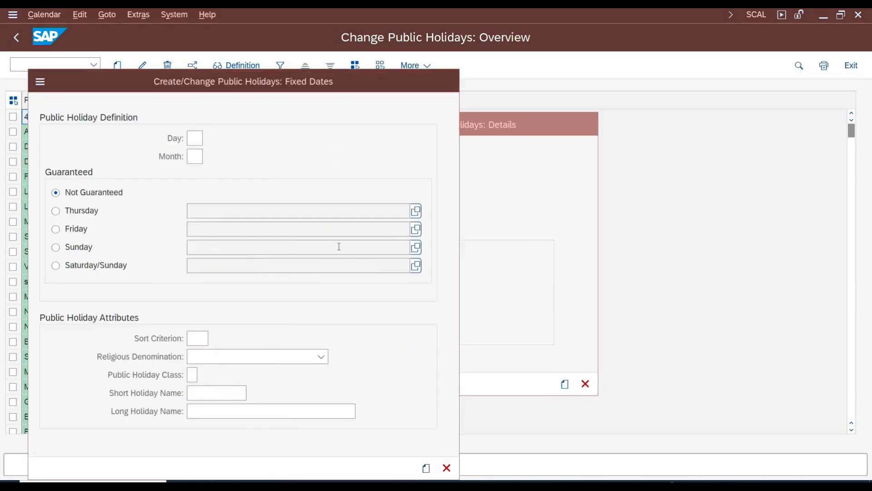
Set the new holiday's date to day 23, month 03, and its sort criterion to WA0.
{"action": "type", "text": "23"}
{"action": "key", "text": "Tab"}
{"action": "type", "text": "03"}
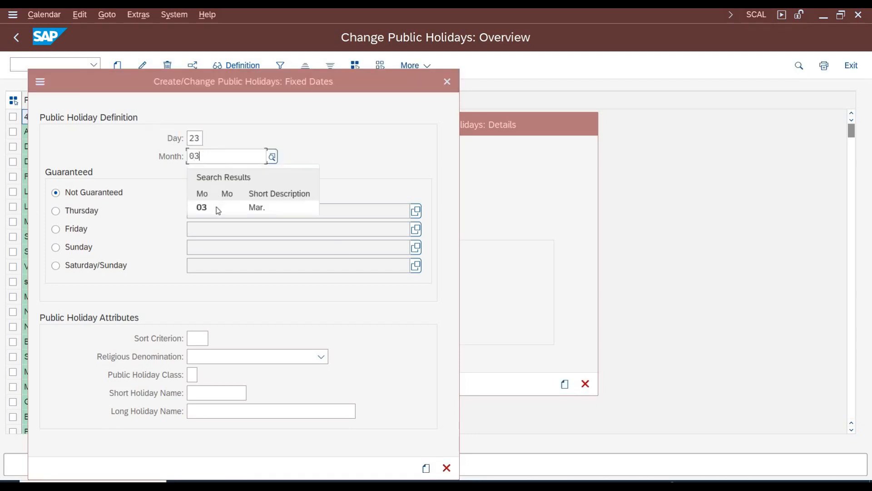
{"action": "left_click", "coordinate": [216, 207]}
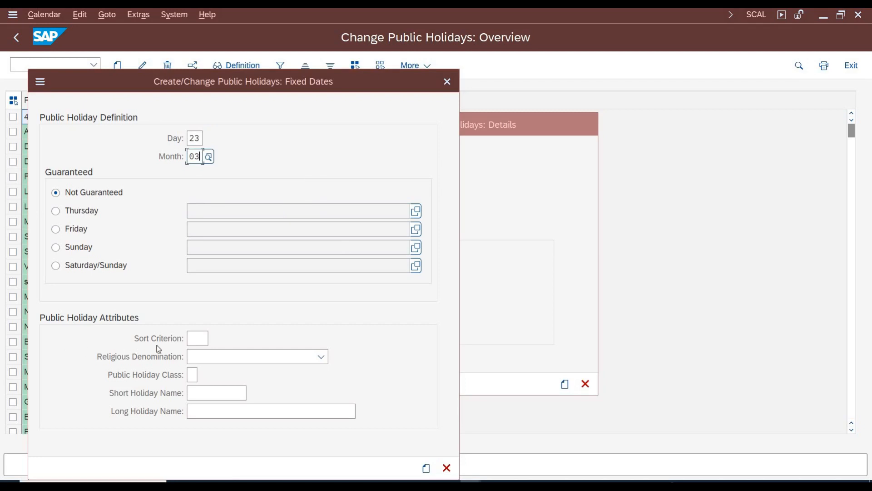
{"action": "left_click", "coordinate": [196, 339]}
{"action": "type", "text": "W"}
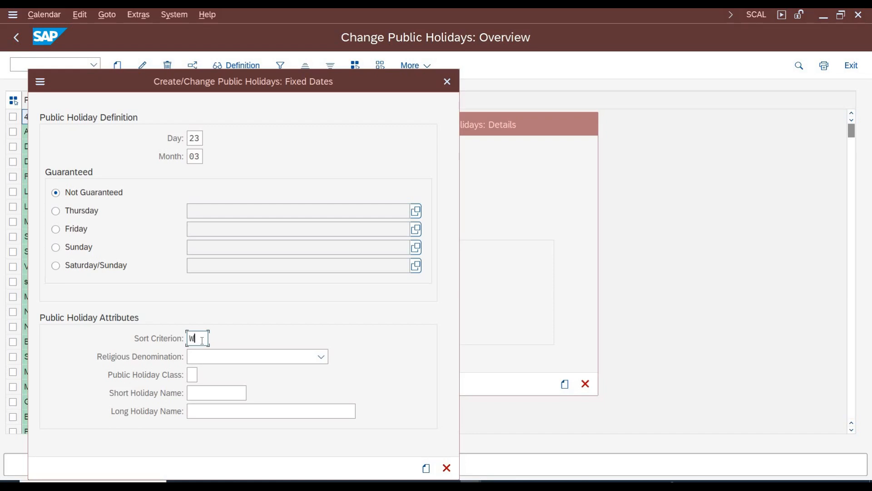
{"action": "type", "text": "A0"}
Set the public holiday class to 1, ordinary public holiday, from the list of possible values.
{"action": "left_click", "coordinate": [192, 374]}
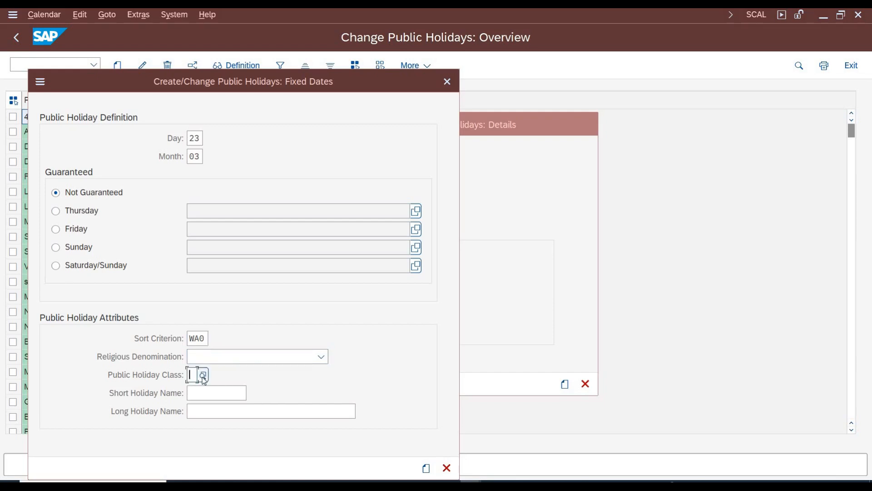
{"action": "left_click", "coordinate": [202, 376]}
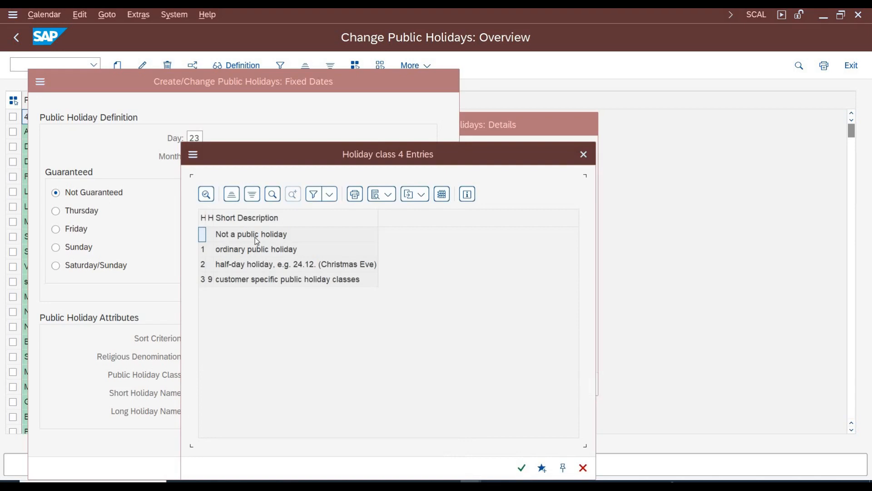
{"action": "left_click", "coordinate": [240, 253]}
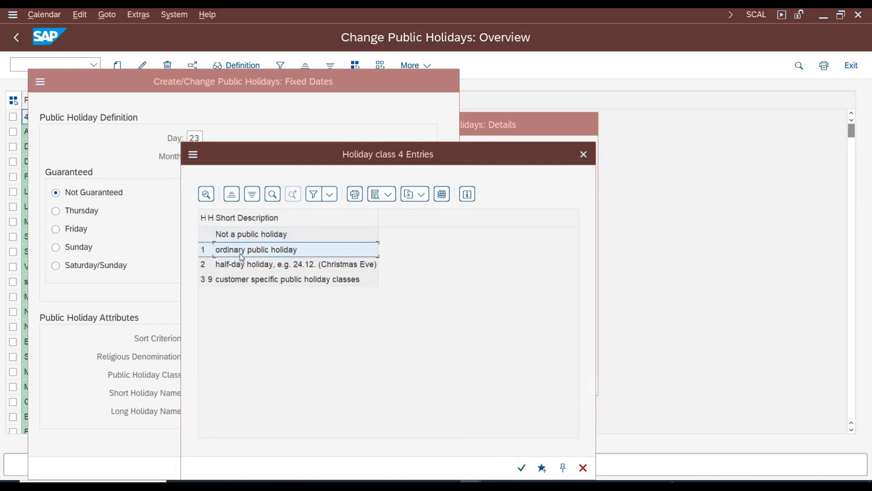
{"action": "left_click", "coordinate": [253, 266]}
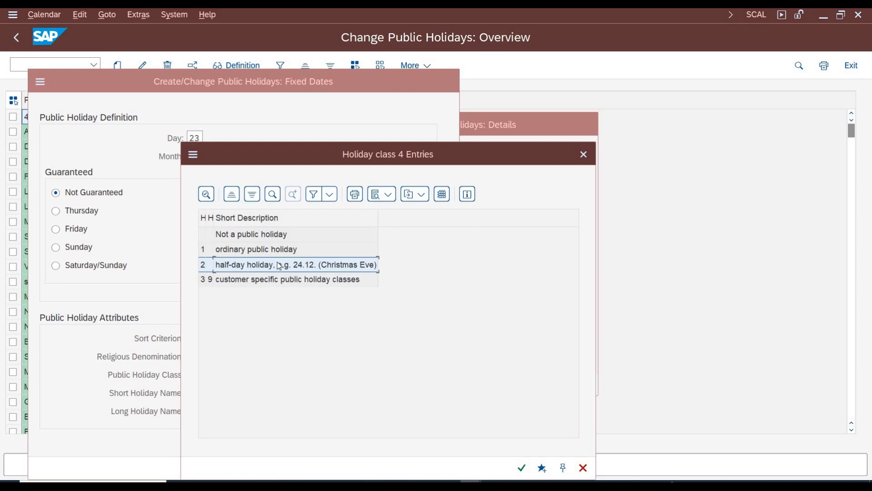
{"action": "left_click", "coordinate": [242, 251]}
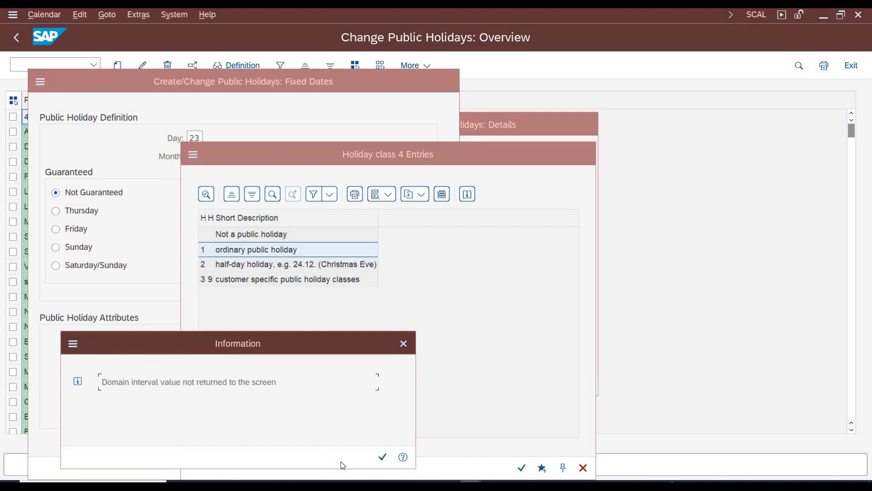
{"action": "left_click", "coordinate": [382, 458]}
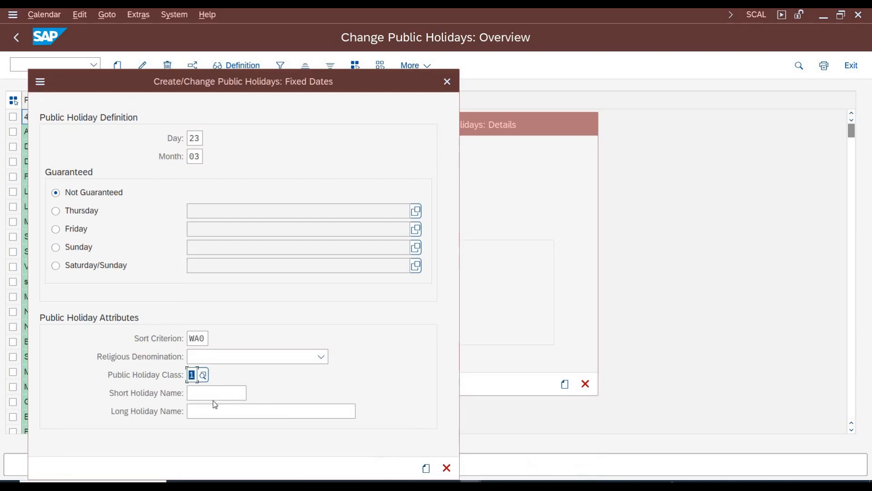
Name the holiday "Pak. Resol" (short) and "Pakistan Resolution Day" (long), and create it, acknowledging the transport note.
{"action": "left_click", "coordinate": [210, 412]}
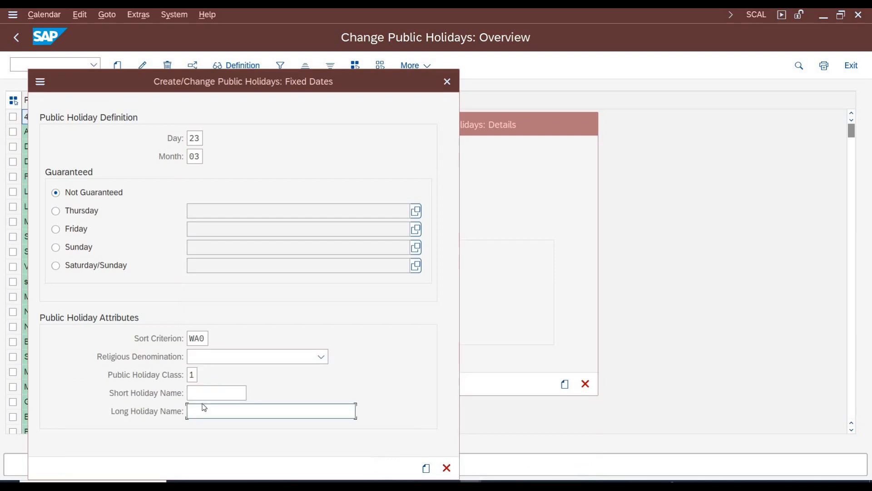
{"action": "left_click", "coordinate": [196, 396]}
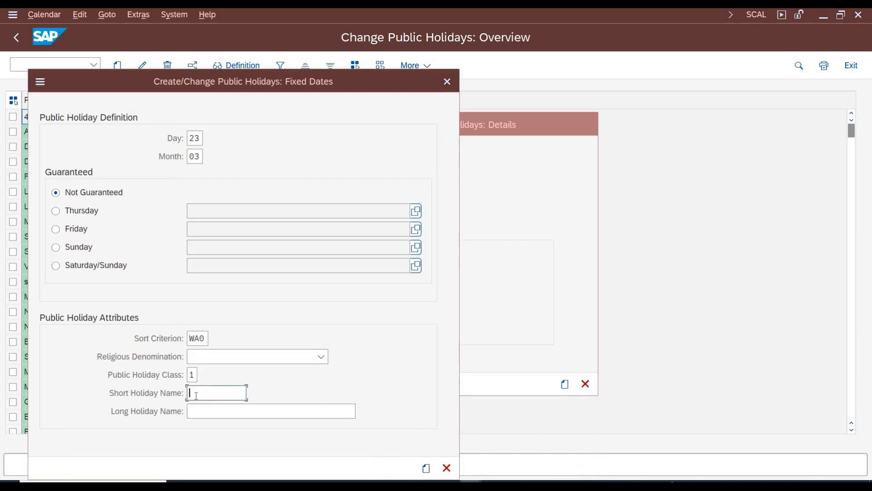
{"action": "type", "text": "Pak. Resol"}
{"action": "key", "text": "Tab"}
{"action": "type", "text": "P"}
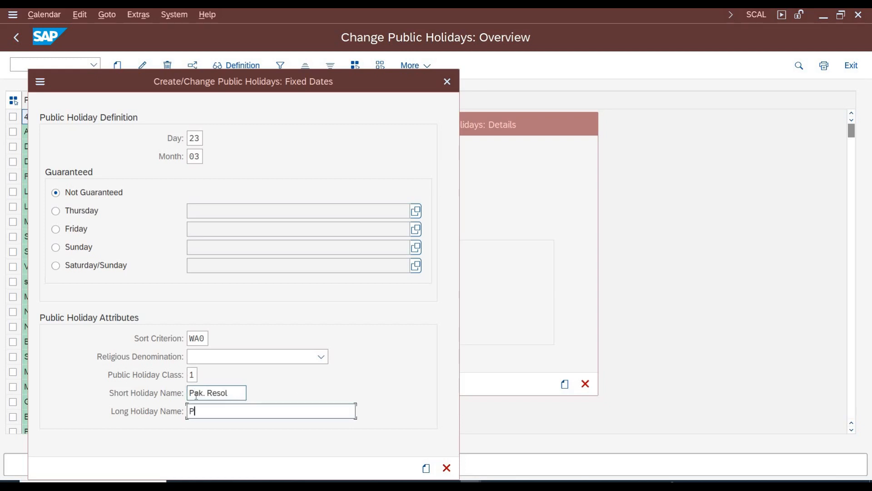
{"action": "type", "text": "akistan Resolution Day"}
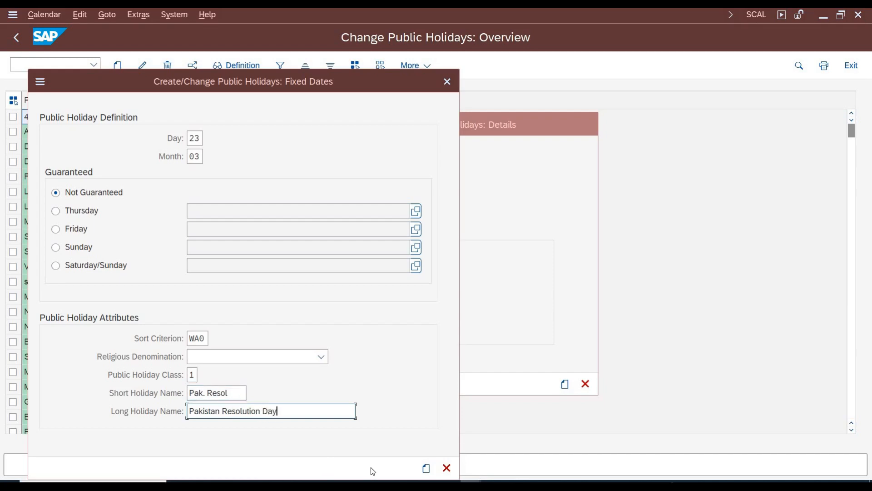
{"action": "left_click", "coordinate": [427, 468]}
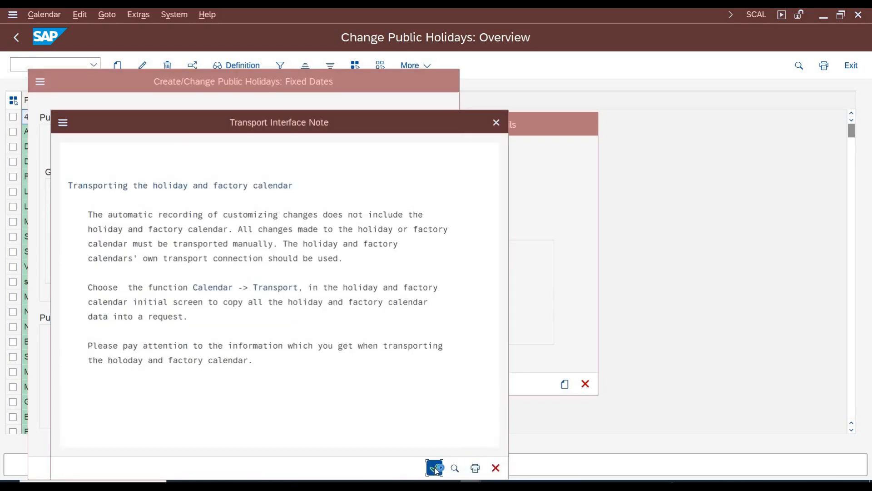
{"action": "left_click", "coordinate": [434, 468]}
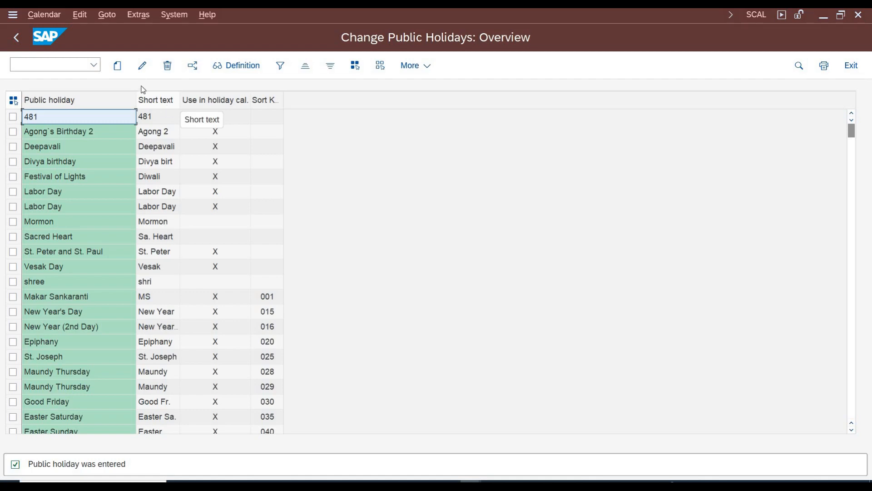
Start a new public holiday of the type "with a fixed day from date" with earliest day 05 and month 05.
{"action": "left_click", "coordinate": [118, 67]}
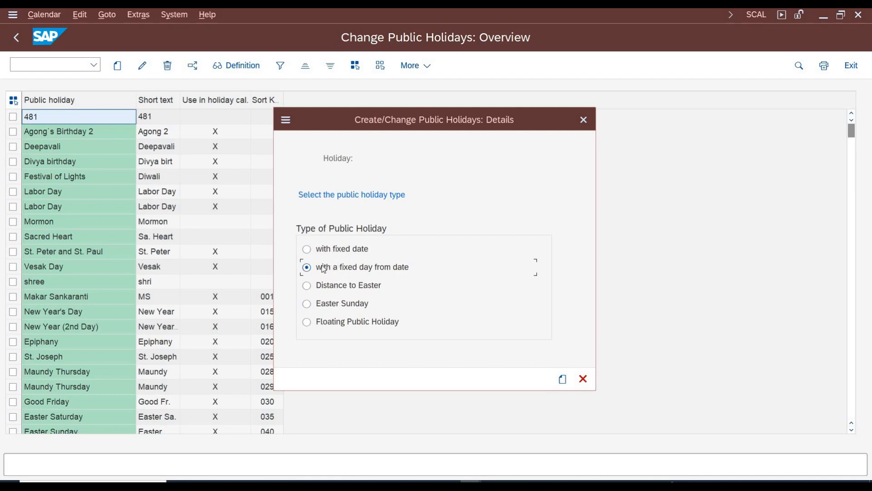
{"action": "left_click", "coordinate": [563, 380]}
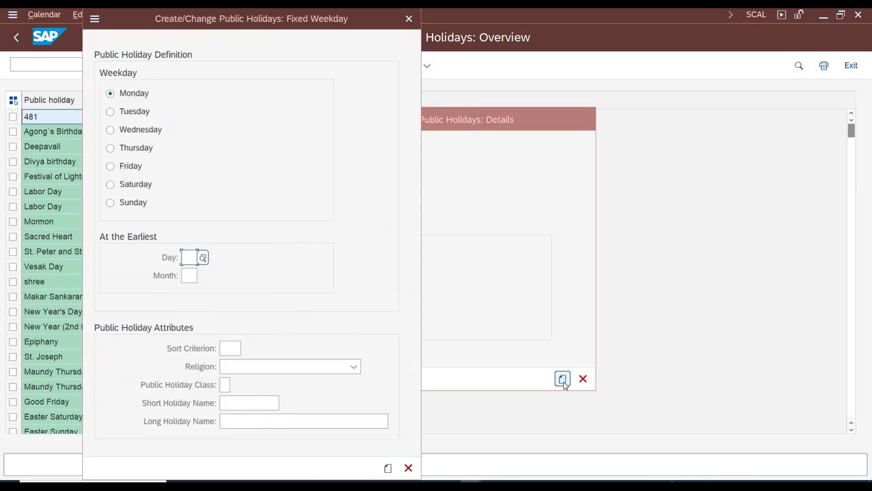
{"action": "type", "text": "00"}
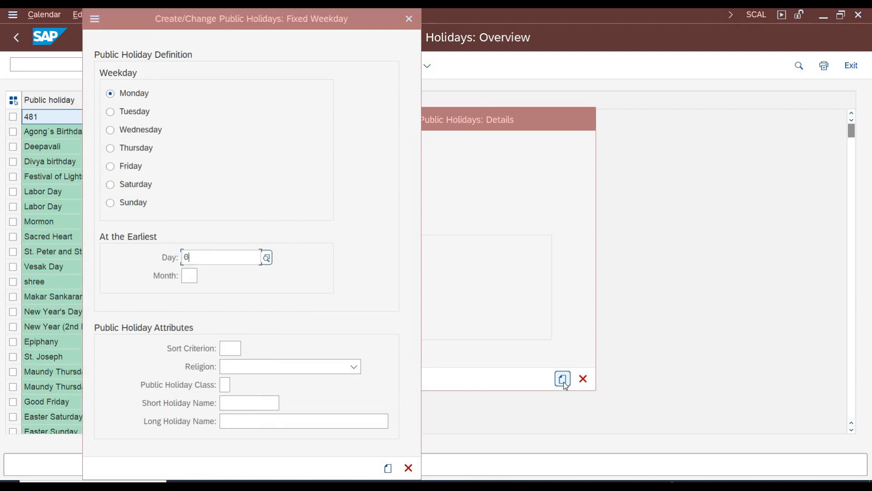
{"action": "key", "text": "Return"}
{"action": "type", "text": "05"}
{"action": "key", "text": "Tab"}
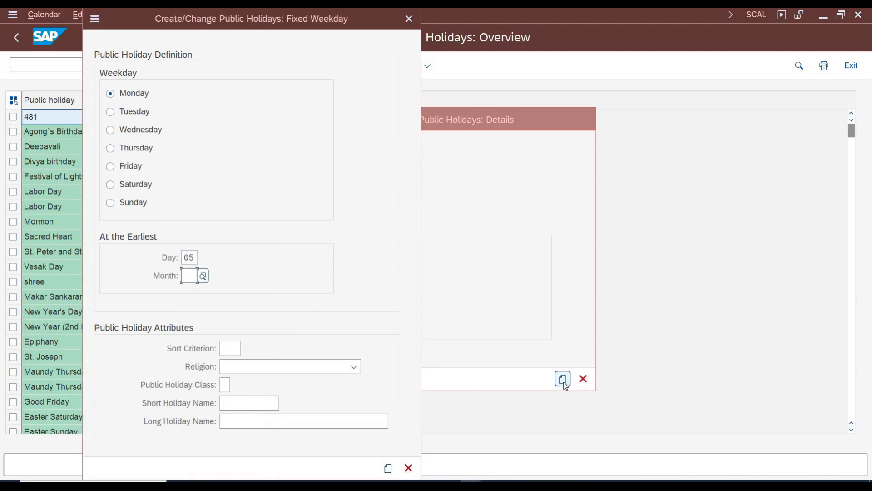
{"action": "type", "text": "05"}
{"action": "key", "text": "Return"}
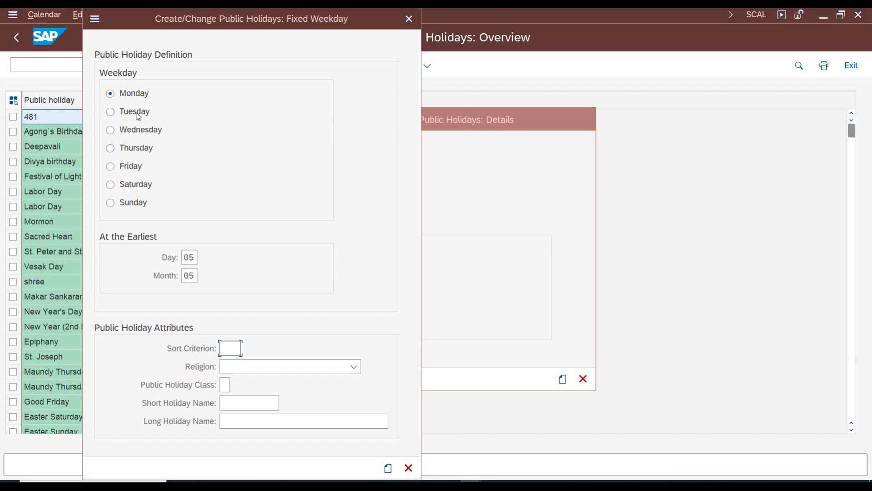
Choose Monday as the holiday's weekday and set its sort criterion to WA0 and its public holiday class to 1.
{"action": "left_click", "coordinate": [111, 167]}
{"action": "left_click", "coordinate": [116, 96]}
{"action": "left_click", "coordinate": [230, 349]}
{"action": "left_click", "coordinate": [229, 349]}
{"action": "left_click", "coordinate": [242, 367]}
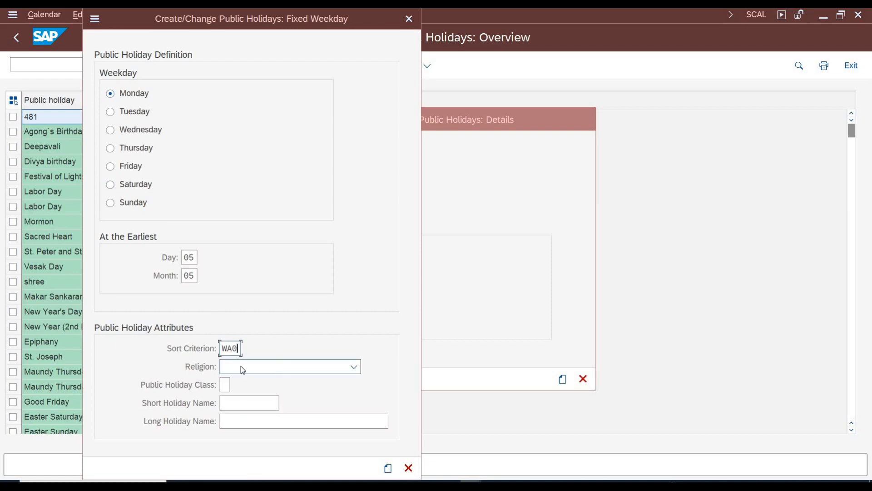
{"action": "left_click", "coordinate": [227, 387]}
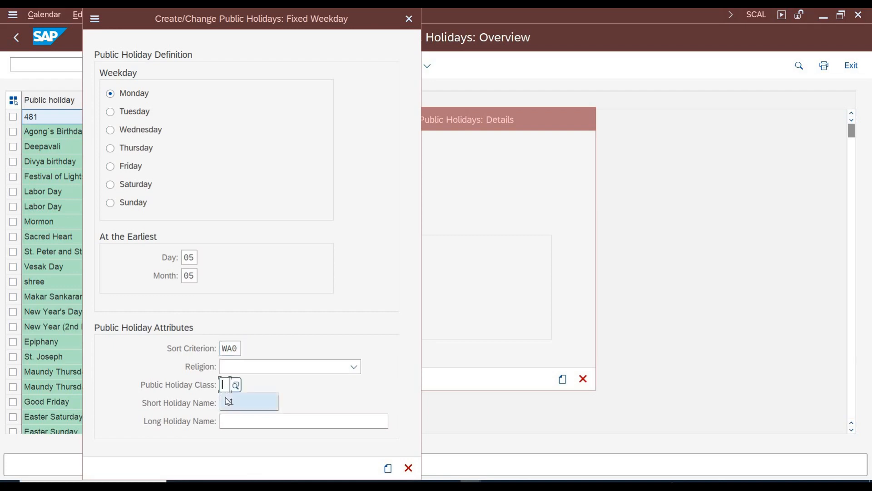
{"action": "left_click", "coordinate": [227, 403]}
Enter "Kashmir Day" as the long holiday name, copy it into the short name and create the holiday.
{"action": "left_click", "coordinate": [229, 421]}
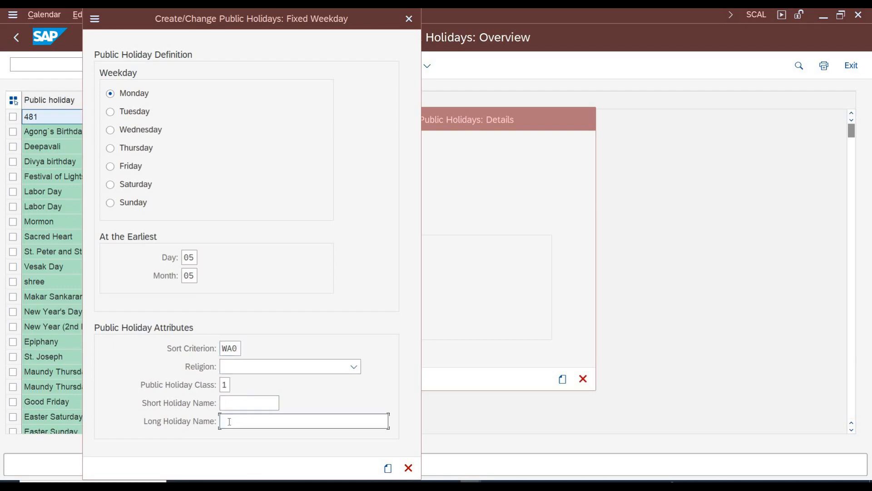
{"action": "type", "text": "Kashmir Day"}
{"action": "key", "text": "ctrl+a"}
{"action": "key", "text": "ctrl+c"}
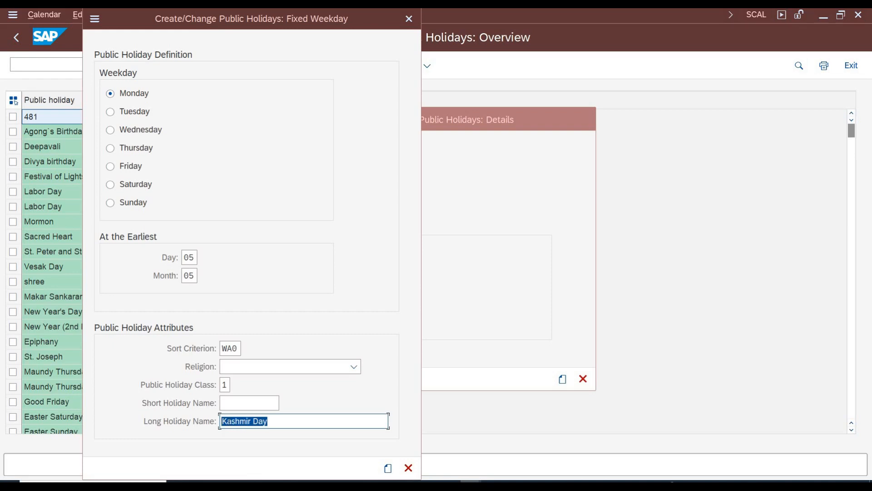
{"action": "left_click", "coordinate": [223, 422]}
{"action": "key", "text": "shift+Tab"}
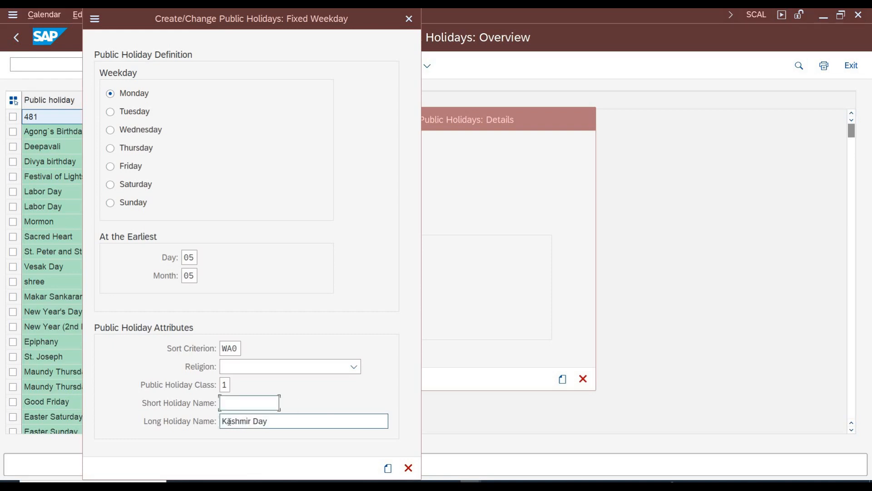
{"action": "key", "text": "ctrl+v"}
{"action": "left_click", "coordinate": [388, 469]}
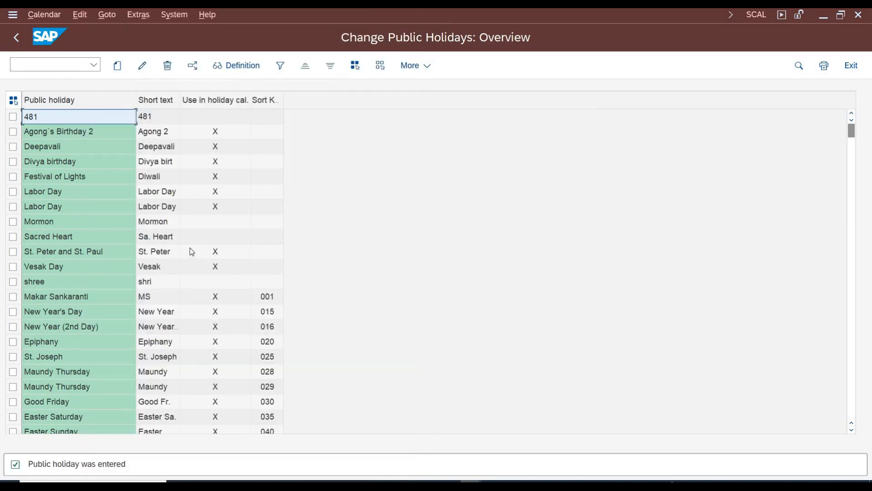
Look through the public holiday list and examine the name, short text, usage and sort key of its entries.
{"action": "left_click", "coordinate": [250, 292]}
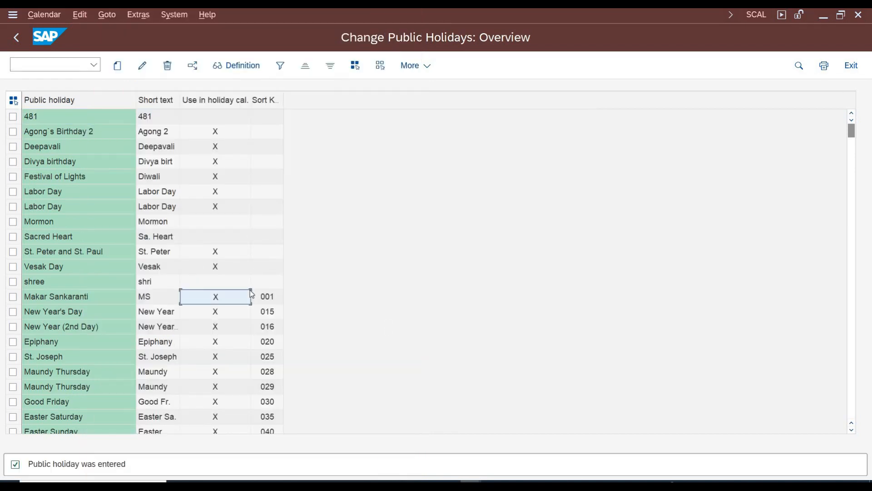
{"action": "scroll", "coordinate": [249, 292], "scroll_direction": "down", "scroll_amount": 15}
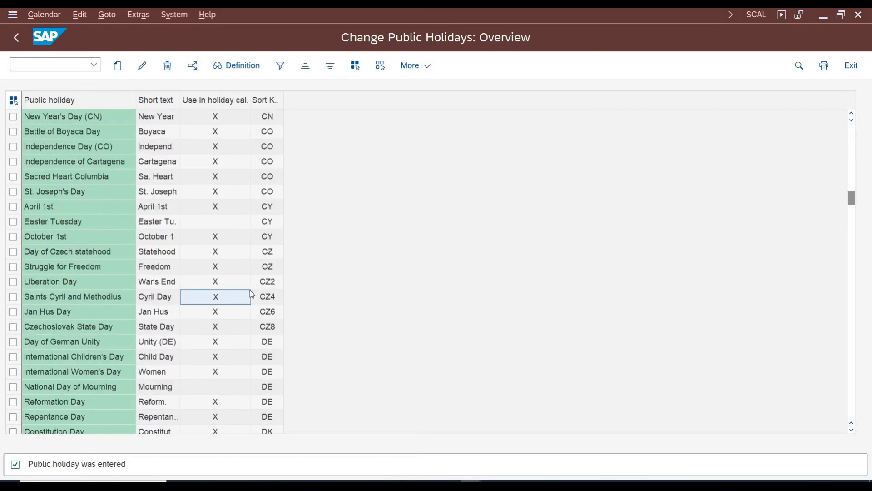
{"action": "scroll", "coordinate": [853, 192], "scroll_direction": "down", "scroll_amount": 5}
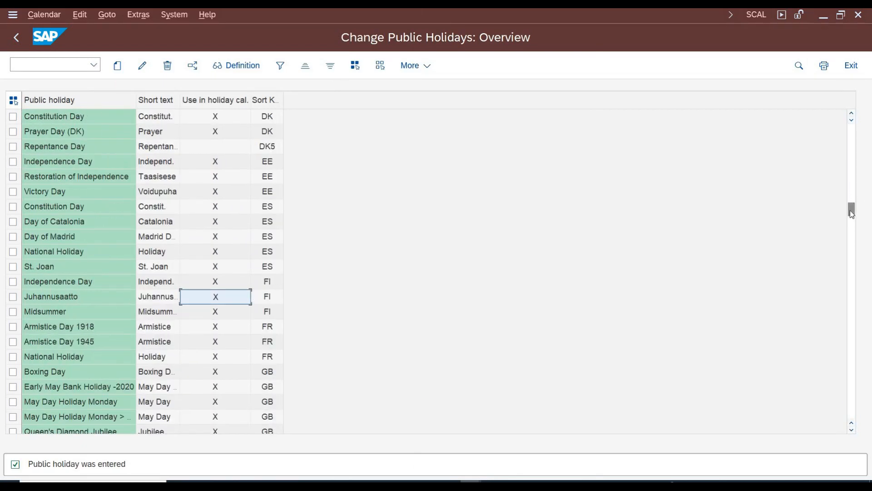
{"action": "scroll", "coordinate": [158, 328], "scroll_direction": "down", "scroll_amount": 5}
{"action": "scroll", "coordinate": [158, 329], "scroll_direction": "down", "scroll_amount": 15}
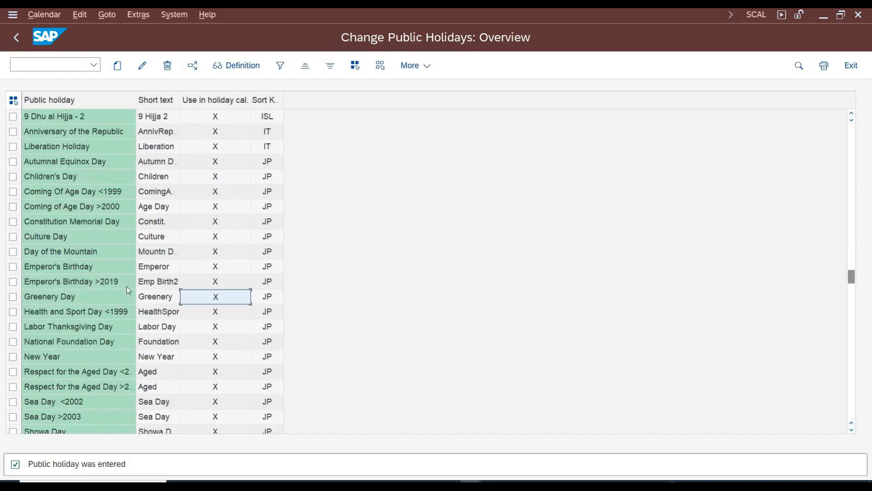
{"action": "left_click", "coordinate": [157, 226]}
{"action": "left_click", "coordinate": [85, 224]}
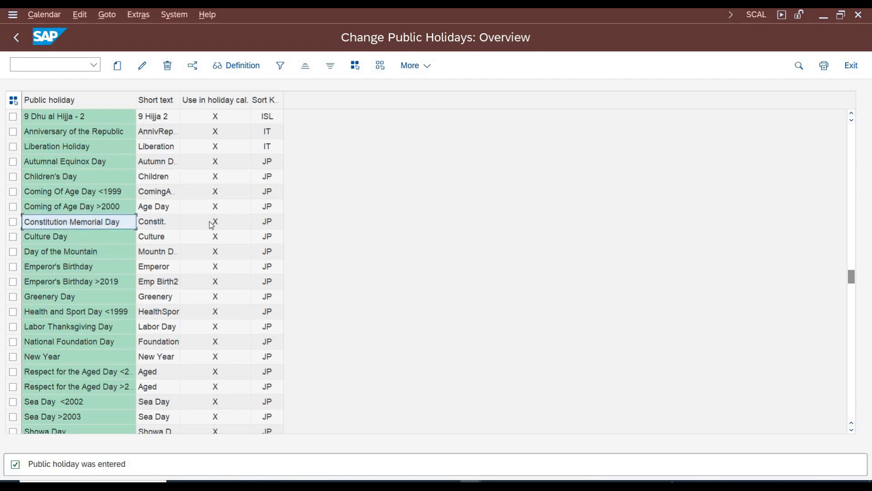
{"action": "left_click", "coordinate": [218, 227]}
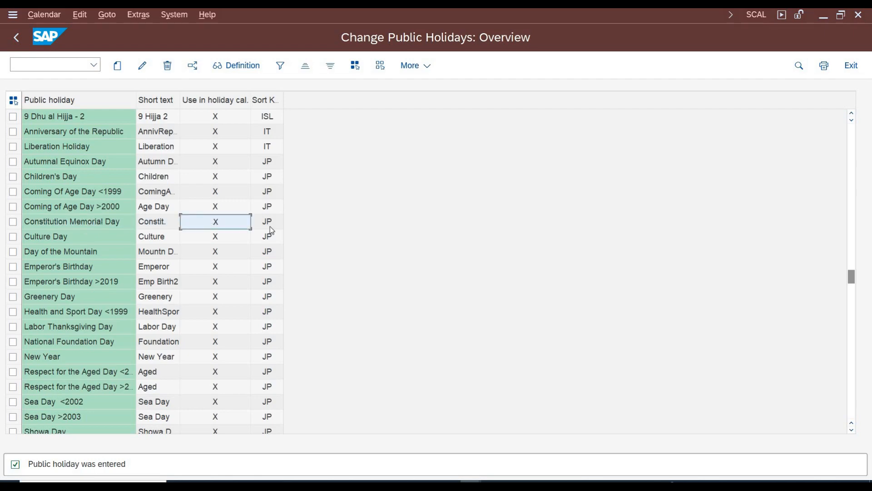
{"action": "left_click", "coordinate": [270, 229]}
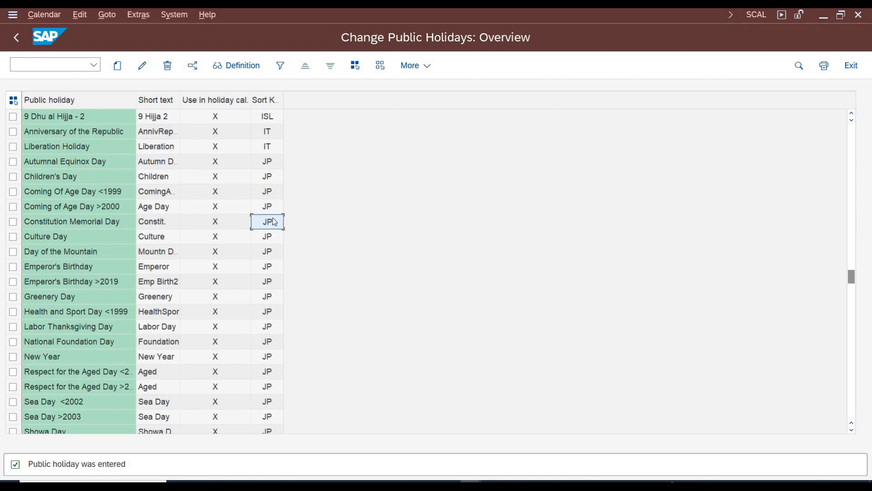
Filter the public holiday list by sort key WA0 and widen the short text column slightly.
{"action": "left_click", "coordinate": [267, 101]}
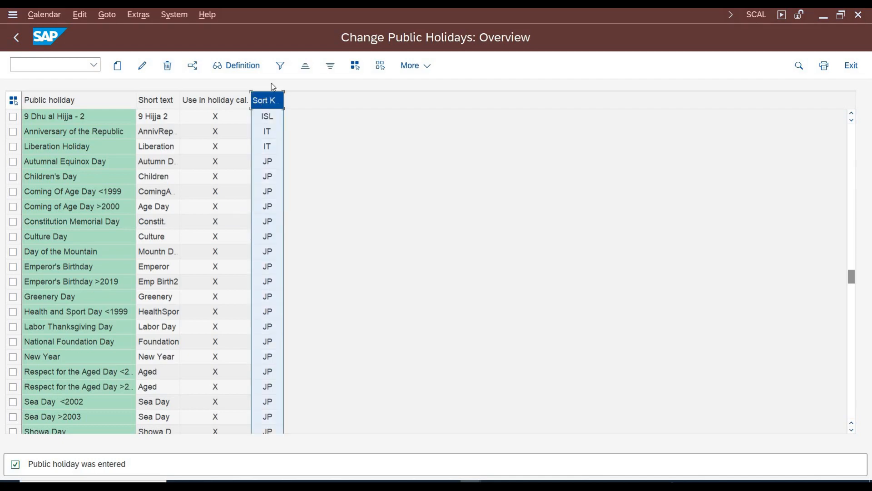
{"action": "left_click", "coordinate": [280, 66]}
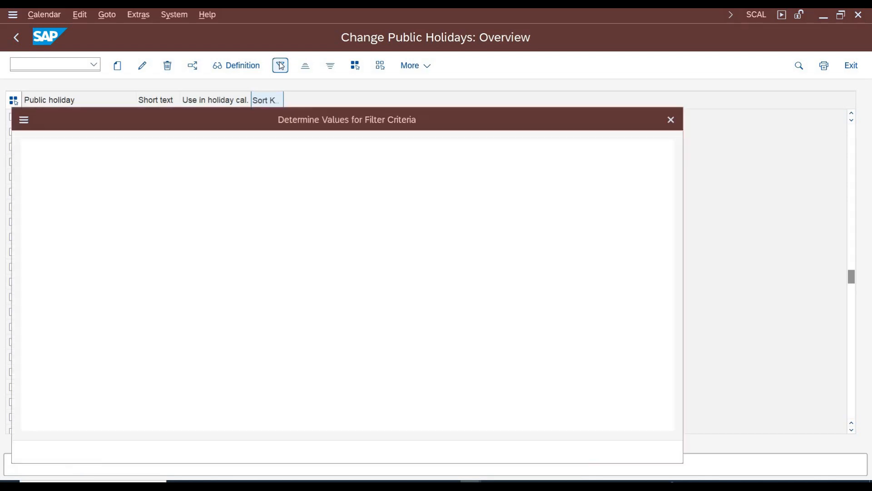
{"action": "type", "text": "wa0"}
{"action": "key", "text": "Return"}
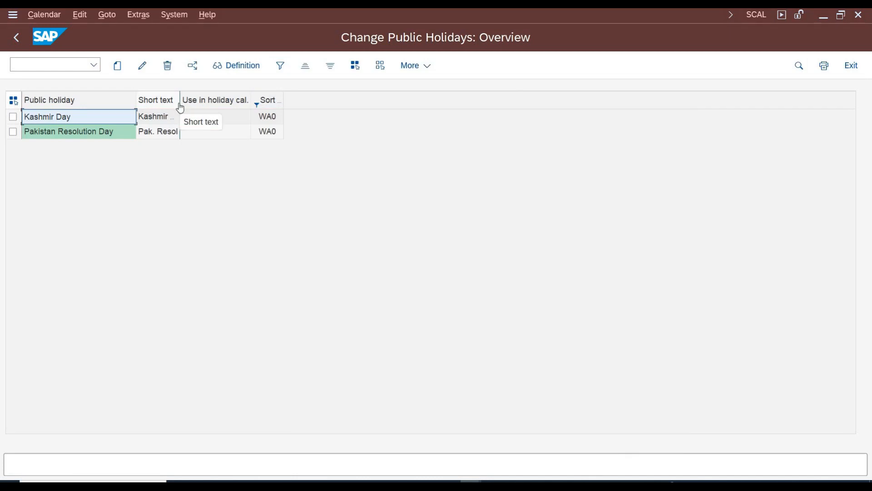
{"action": "left_click_drag", "start_coordinate": [181, 108], "coordinate": [182, 107]}
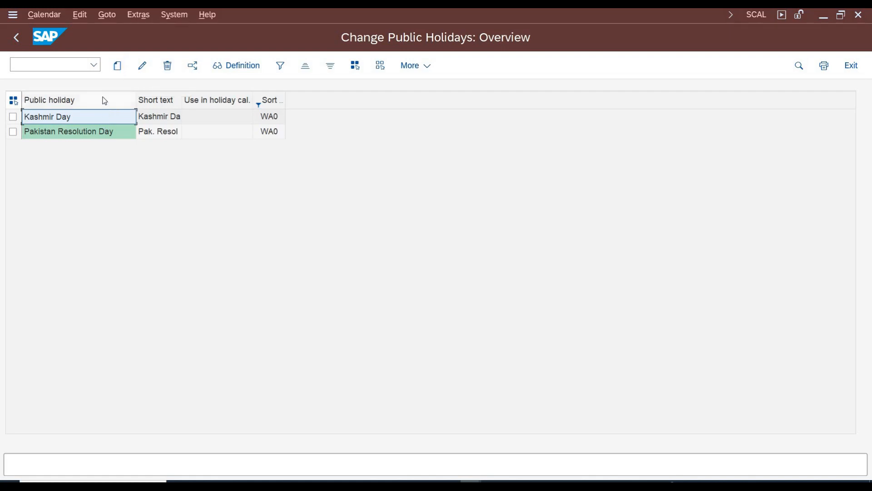
Start a new public holiday and examine the entry form of the floating public holiday type, leaving it without entries.
{"action": "left_click", "coordinate": [117, 67]}
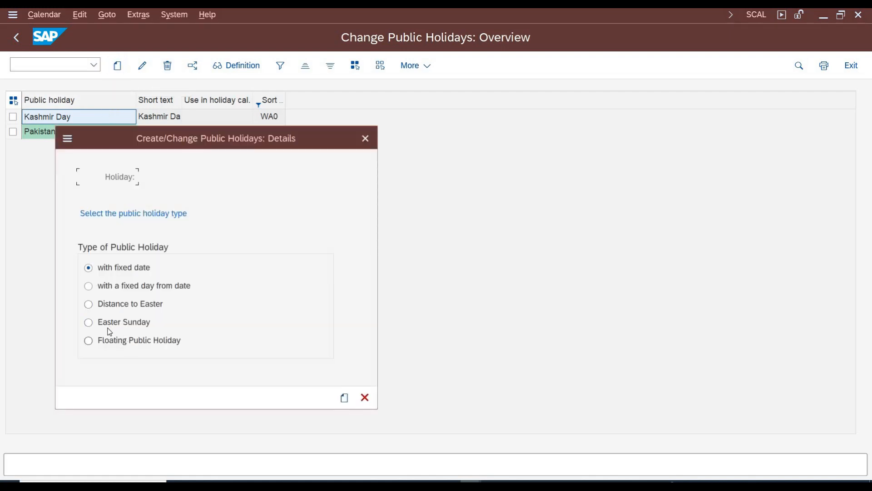
{"action": "left_click", "coordinate": [120, 341]}
{"action": "left_click", "coordinate": [344, 398]}
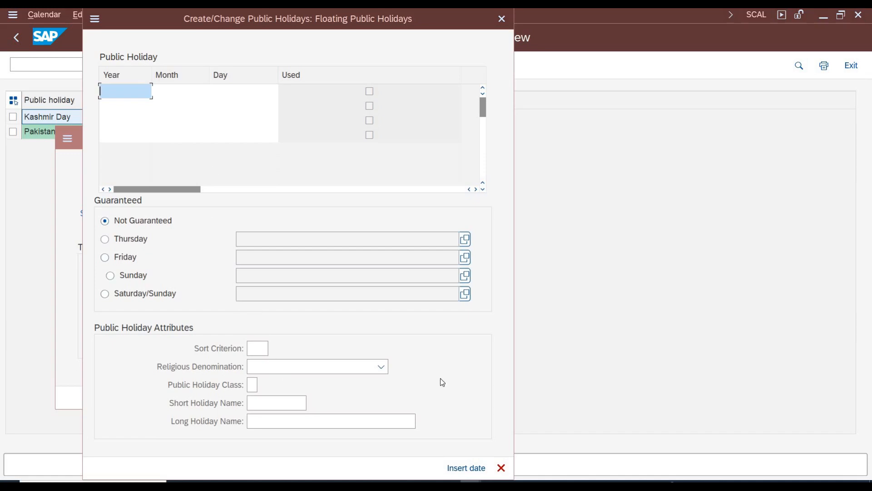
{"action": "left_click", "coordinate": [502, 468]}
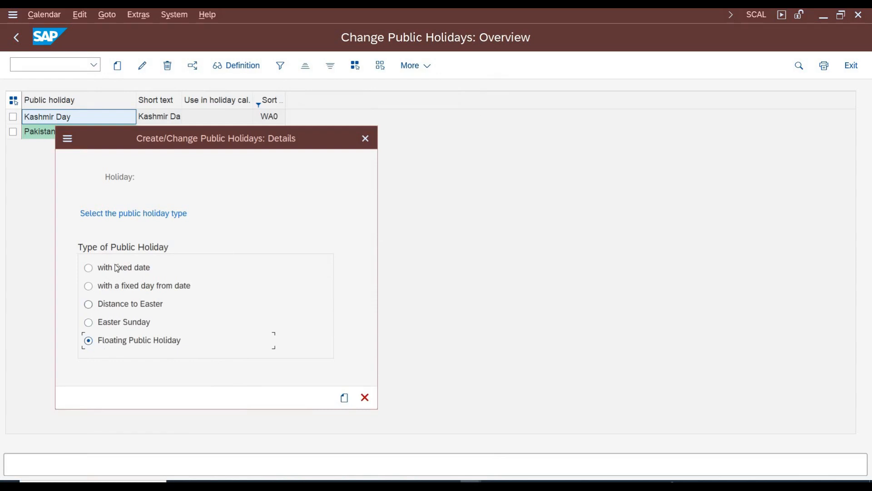
Switch the new public holiday to the type "with fixed date" and set its date to day 14, month 08.
{"action": "left_click", "coordinate": [89, 267]}
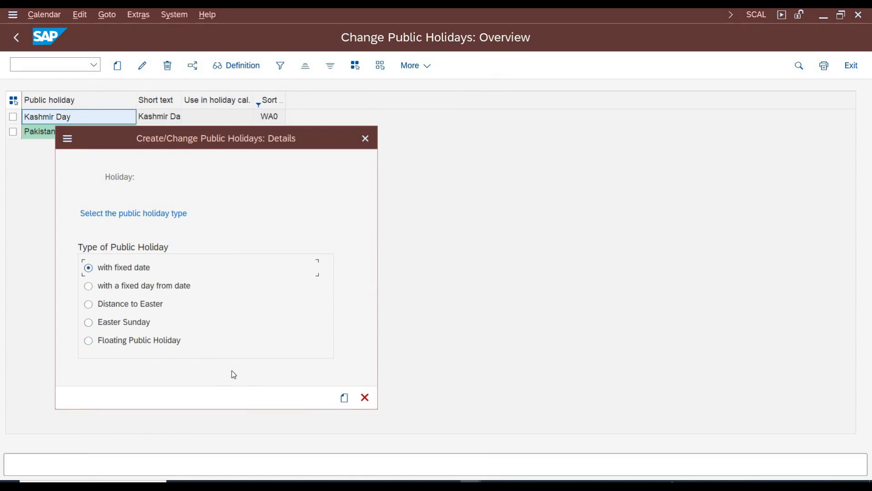
{"action": "left_click", "coordinate": [347, 399]}
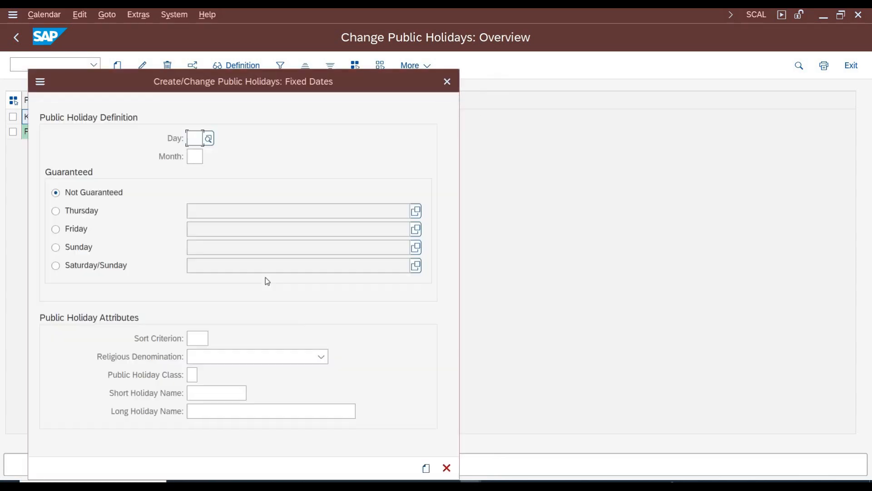
{"action": "type", "text": "14"}
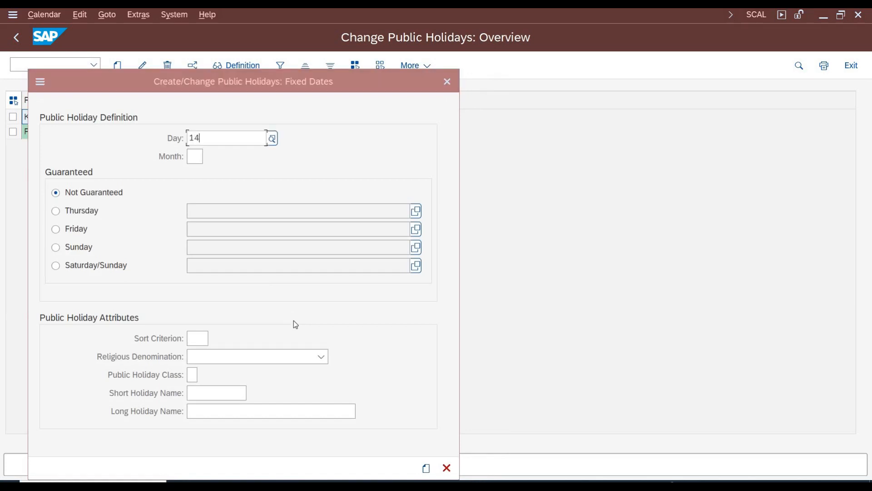
{"action": "key", "text": "Tab"}
{"action": "type", "text": "08"}
{"action": "key", "text": "Tab"}
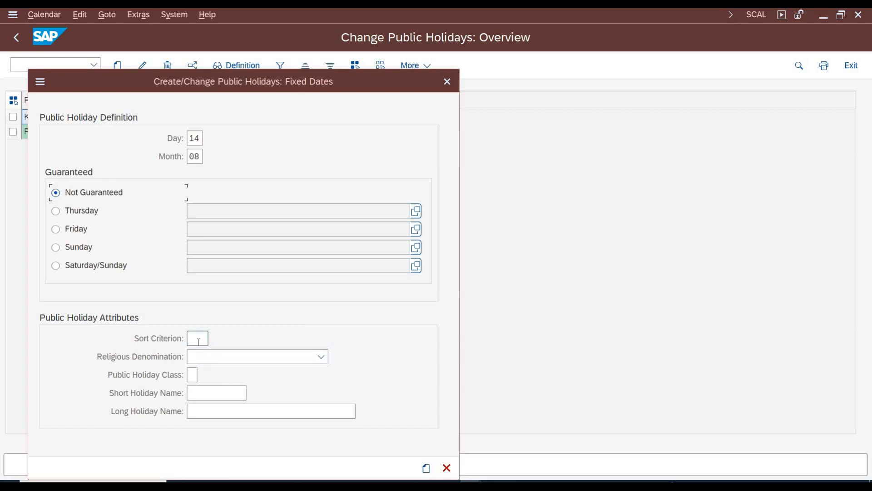
Give the new fixed-date public holiday the sort criterion WA0 and public holiday class 1.
{"action": "left_click", "coordinate": [199, 342]}
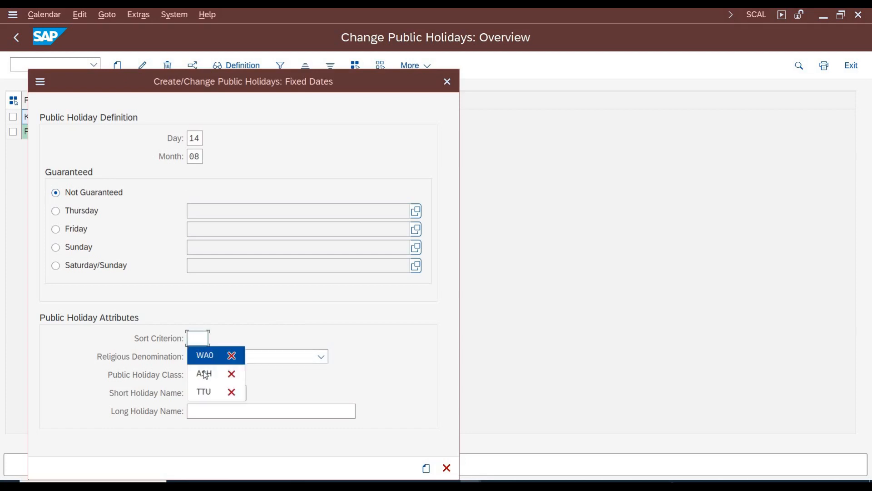
{"action": "key", "text": "Return"}
{"action": "left_click", "coordinate": [191, 375]}
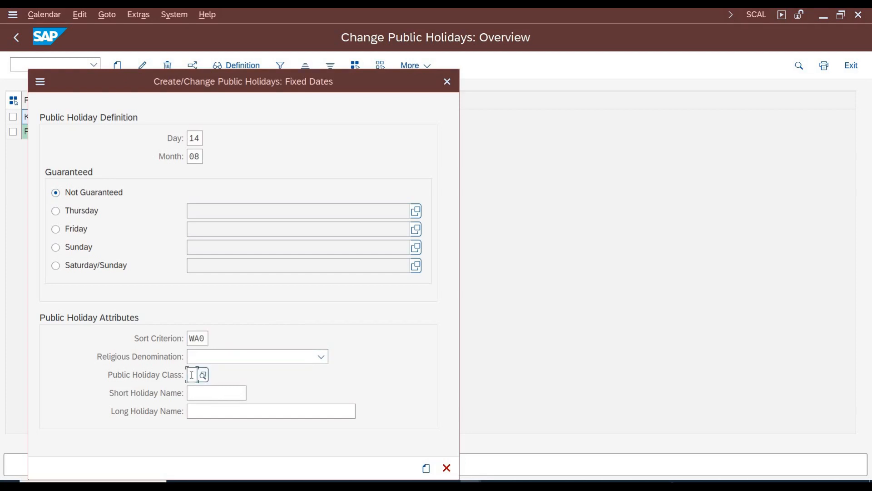
{"action": "type", "text": "1"}
Enter "Independance Day" as the long name of the public holiday.
{"action": "left_click", "coordinate": [198, 393]}
{"action": "left_click", "coordinate": [202, 411]}
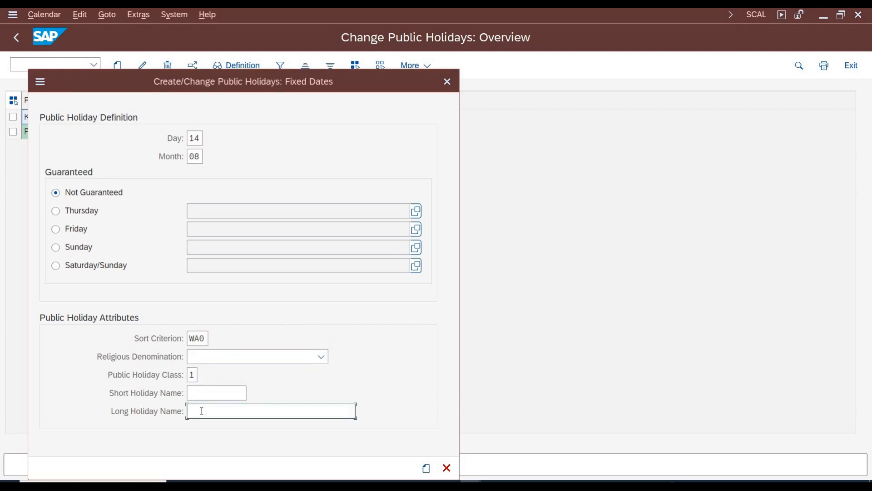
{"action": "type", "text": "I"}
{"action": "key", "text": "Down"}
{"action": "key", "text": "Return"}
Reuse the long holiday name for the short holiday name and shorten it to "Indep. Day".
{"action": "key", "text": "shift+Home"}
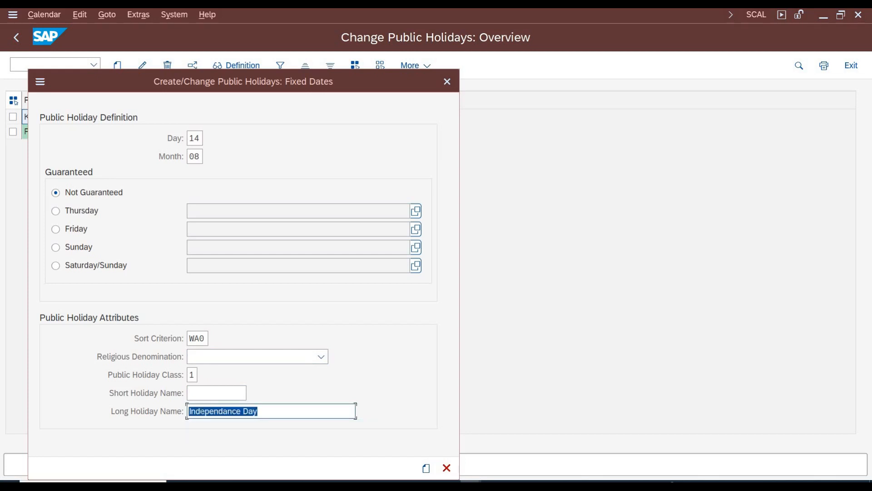
{"action": "key", "text": "ctrl+c"}
{"action": "key", "text": "shift+Tab"}
{"action": "key", "text": "ctrl+v"}
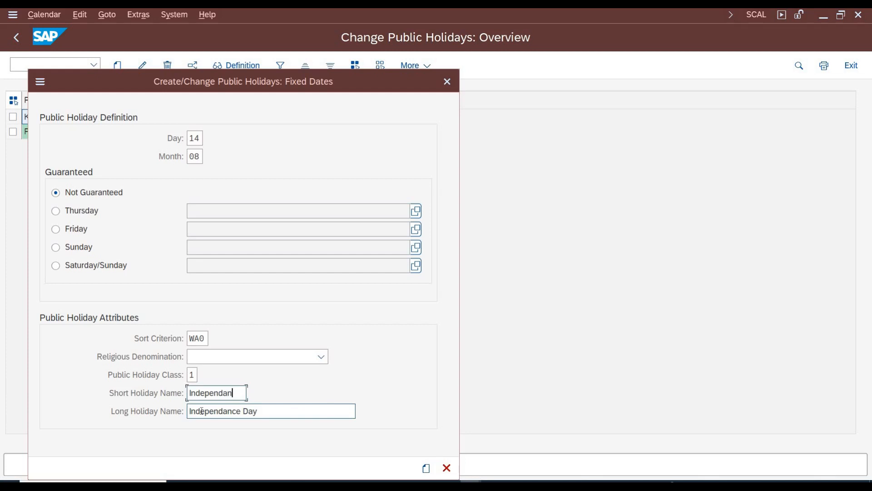
{"action": "key", "text": "BackSpace"}
{"action": "key", "text": "BackSpace"}
{"action": "key", "text": "BackSpace"}
{"action": "key", "text": "BackSpace"}
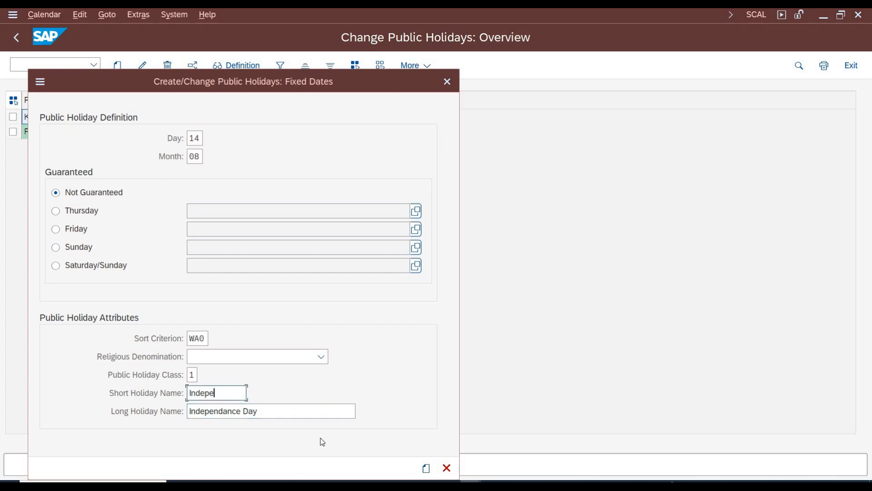
{"action": "key", "text": "BackSpace"}
{"action": "key", "text": "BackSpace"}
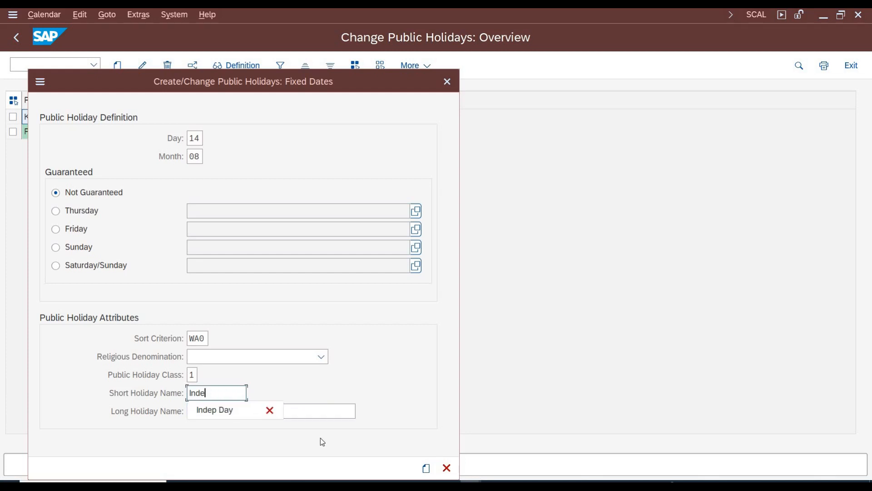
{"action": "type", "text": "p. Day"}
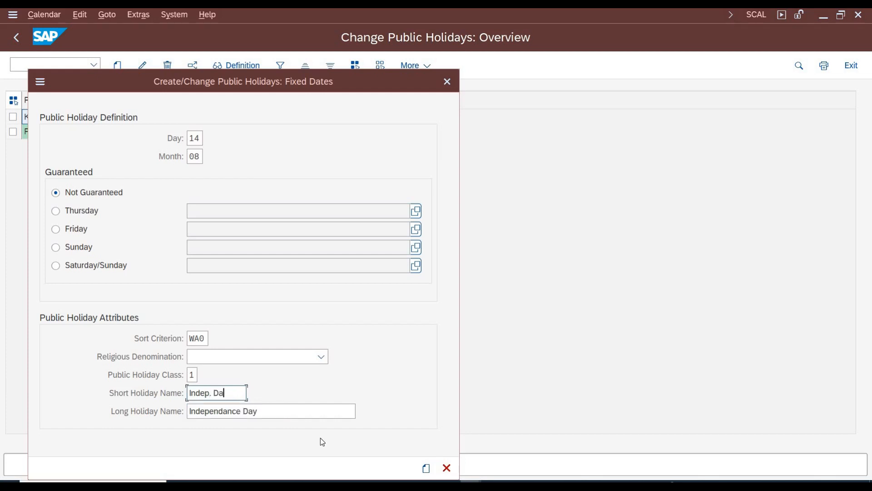
Create the public holiday, accept the transport note and slightly widen the short text column of the overview.
{"action": "left_click", "coordinate": [426, 472]}
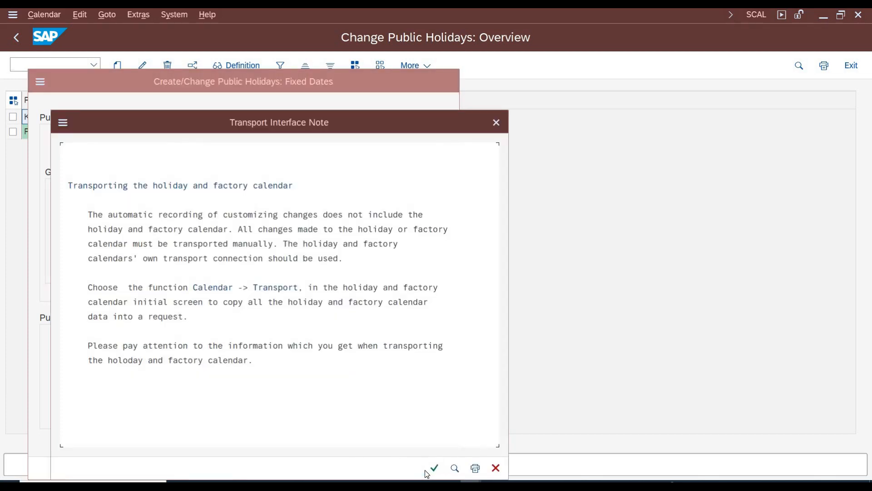
{"action": "left_click", "coordinate": [431, 469]}
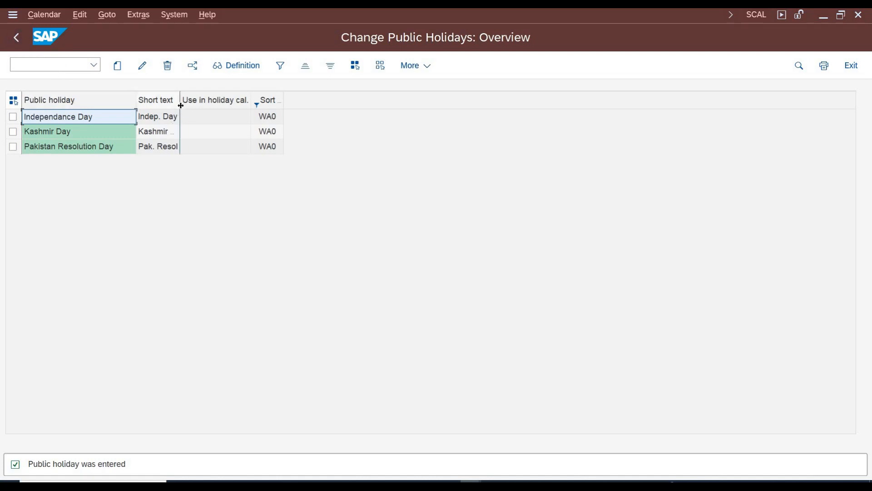
{"action": "left_click_drag", "start_coordinate": [180, 105], "coordinate": [182, 105]}
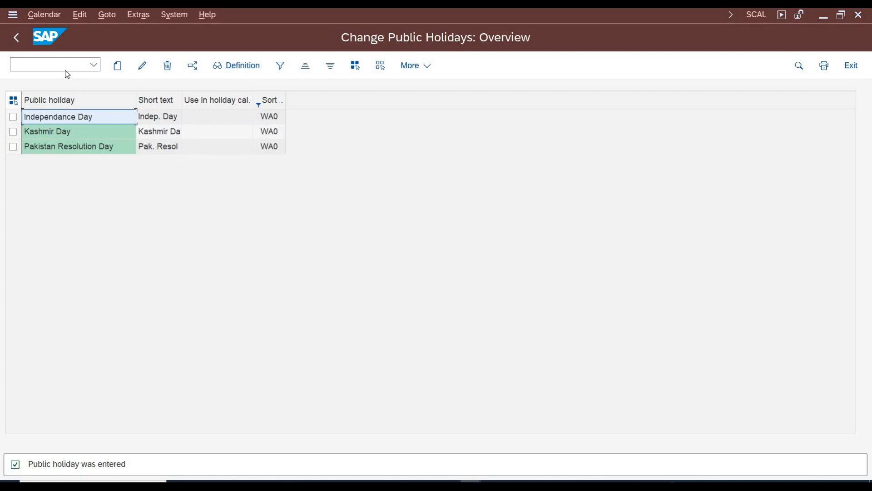
Leave the public holidays and open the holiday calendar overview in change mode.
{"action": "left_click", "coordinate": [20, 41]}
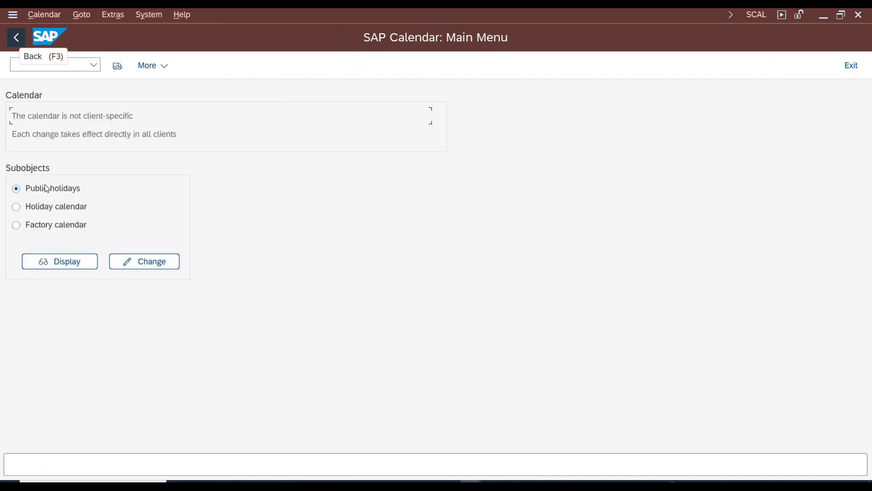
{"action": "left_click", "coordinate": [36, 212]}
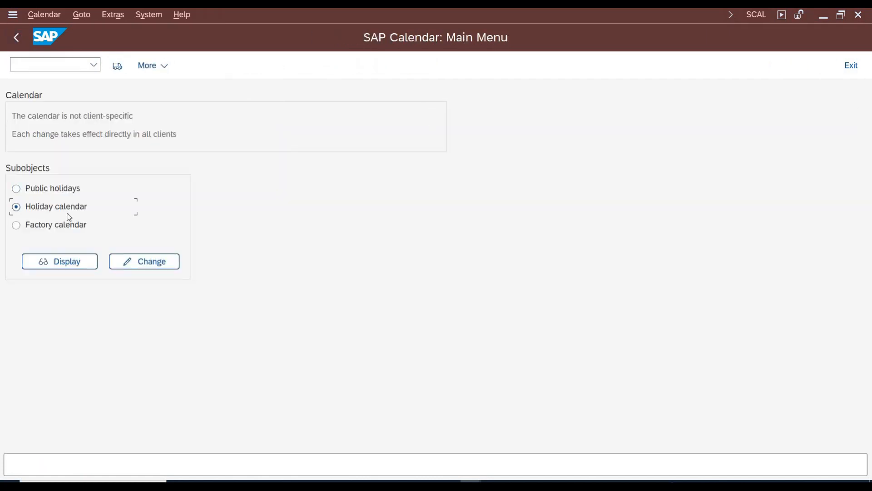
{"action": "left_click", "coordinate": [154, 269]}
{"action": "left_click", "coordinate": [140, 266]}
{"action": "left_click", "coordinate": [140, 266]}
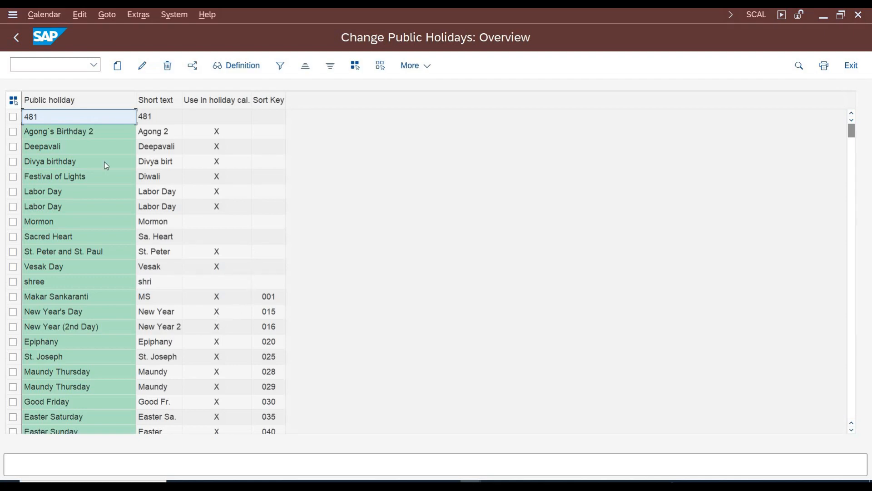
{"action": "left_click", "coordinate": [18, 45]}
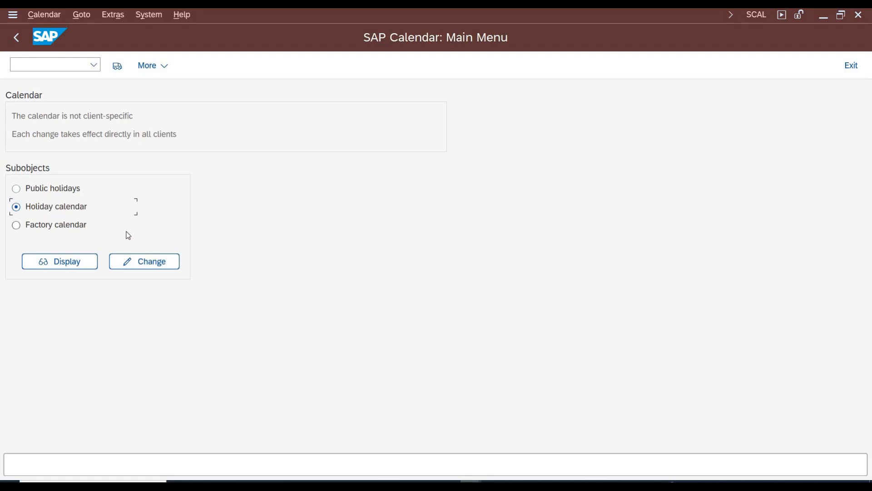
{"action": "left_click", "coordinate": [147, 263]}
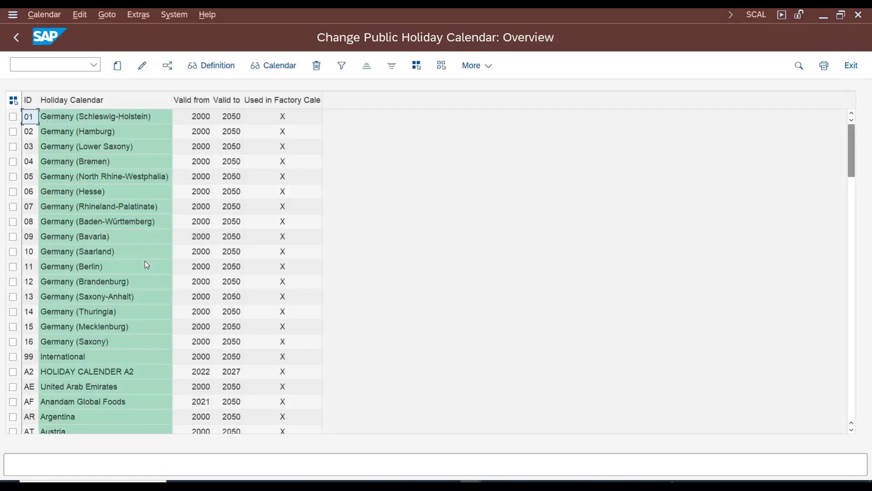
Start a new holiday calendar with ID WA and the description "Holiday Calander for WA01".
{"action": "left_click", "coordinate": [120, 68]}
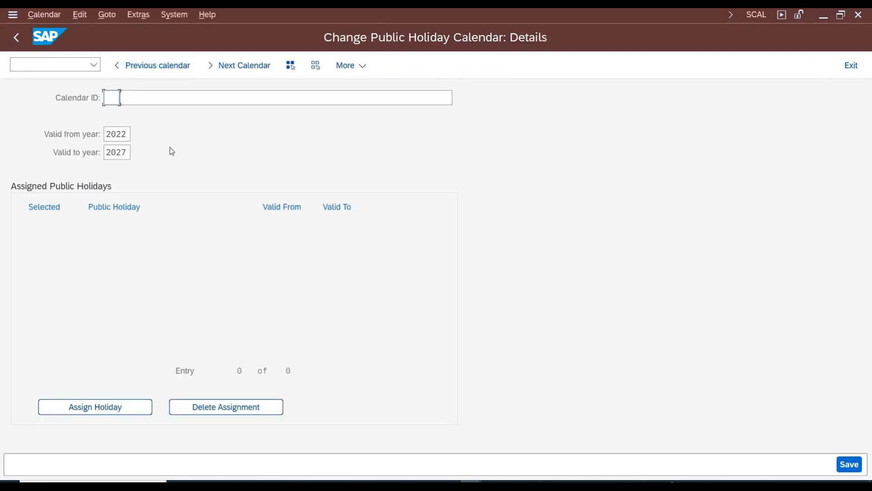
{"action": "type", "text": "WA"}
{"action": "key", "text": "Tab"}
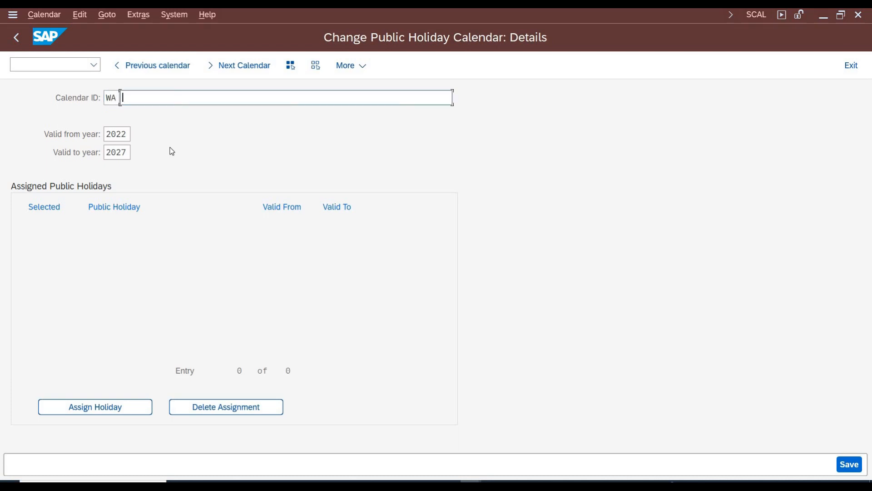
{"action": "type", "text": "Holiday Calander for"}
{"action": "type", "text": "WA01"}
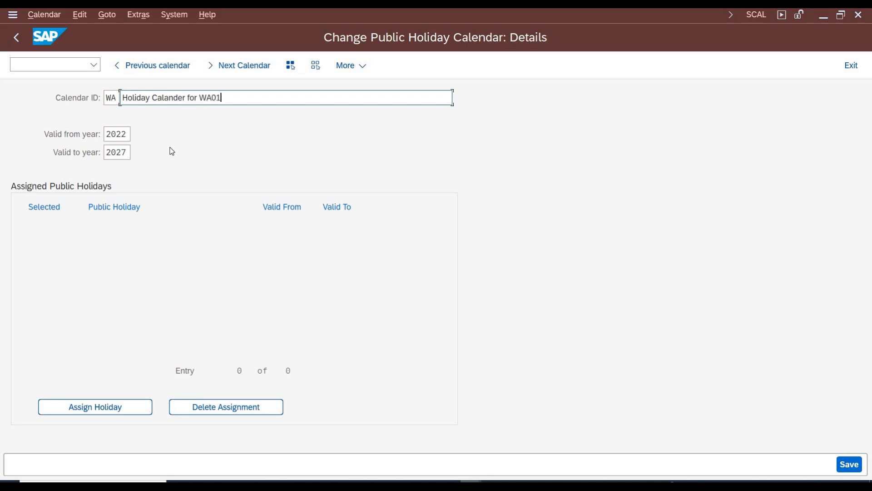
{"action": "key", "text": "Return"}
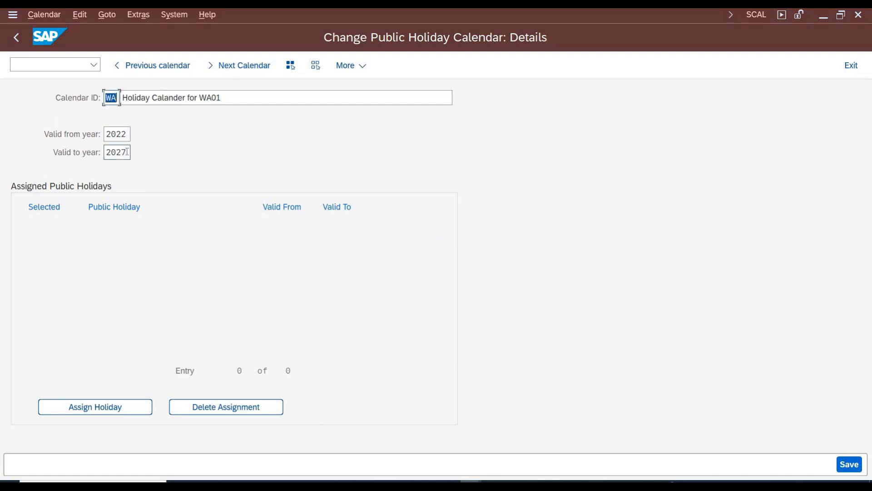
Set the calendar's valid-to year to 2050 and open the list of public holidays for assignment, moved clear of the calendar data.
{"action": "left_click", "coordinate": [117, 153]}
{"action": "type", "text": "50"}
{"action": "left_click", "coordinate": [103, 408]}
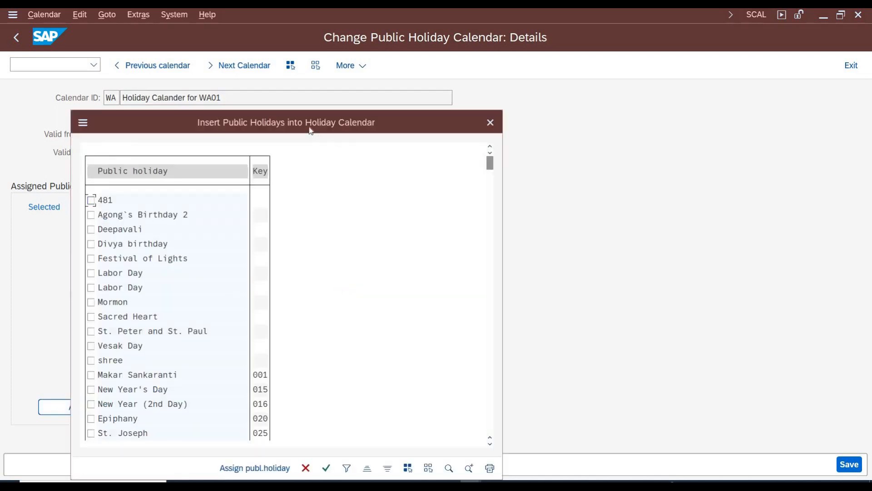
{"action": "left_click_drag", "start_coordinate": [310, 130], "coordinate": [493, 84]}
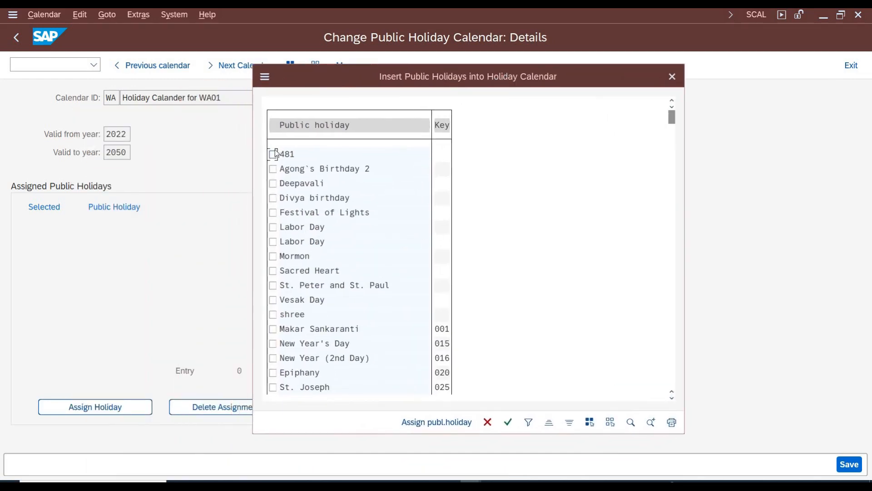
{"action": "left_click", "coordinate": [273, 183]}
{"action": "left_click", "coordinate": [273, 198]}
{"action": "left_click", "coordinate": [273, 198]}
{"action": "left_click", "coordinate": [273, 183]}
Filter the list of assignable public holidays by sort key WA0.
{"action": "left_click", "coordinate": [443, 127]}
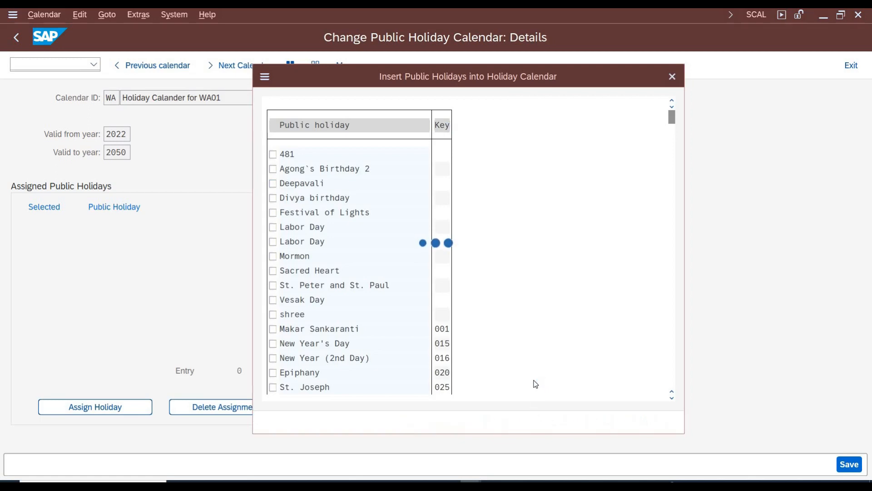
{"action": "left_click", "coordinate": [529, 422]}
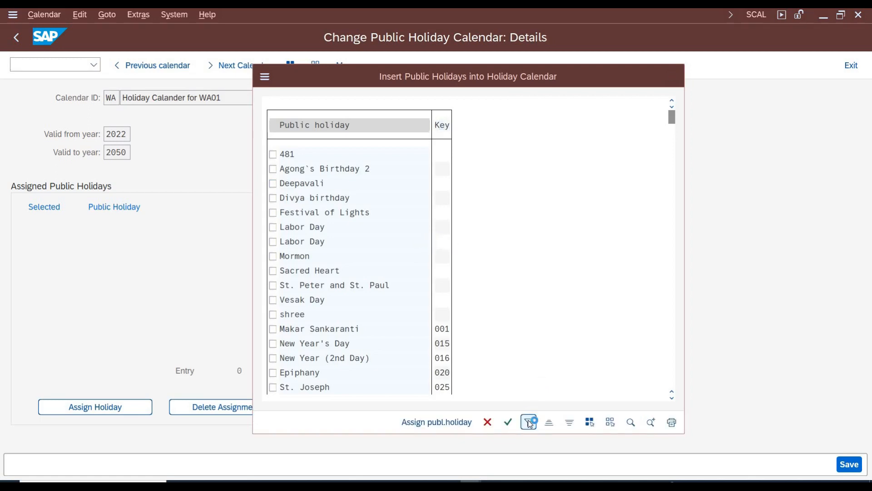
{"action": "type", "text": "wa0"}
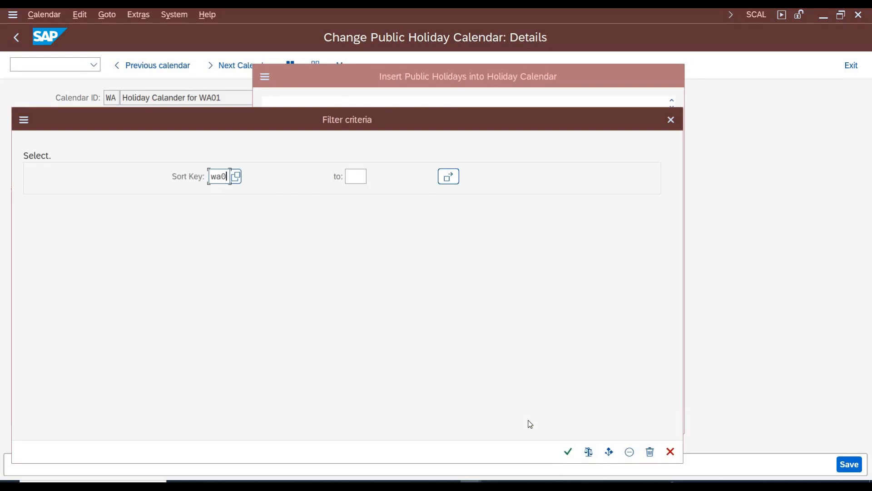
{"action": "key", "text": "Return"}
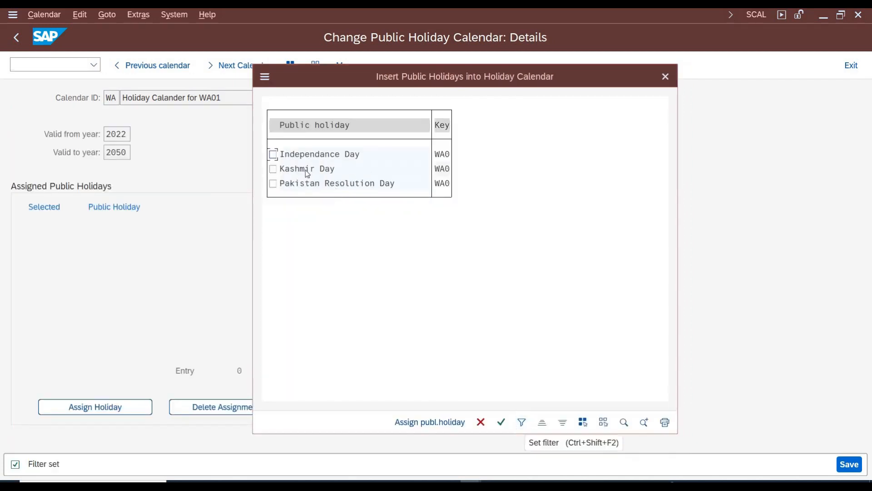
Assign Independance Day, Kashmir Day and Pakistan Resolution Day to the holiday calendar.
{"action": "left_click", "coordinate": [273, 155]}
{"action": "left_click", "coordinate": [273, 169]}
{"action": "left_click", "coordinate": [273, 183]}
{"action": "left_click", "coordinate": [422, 423]}
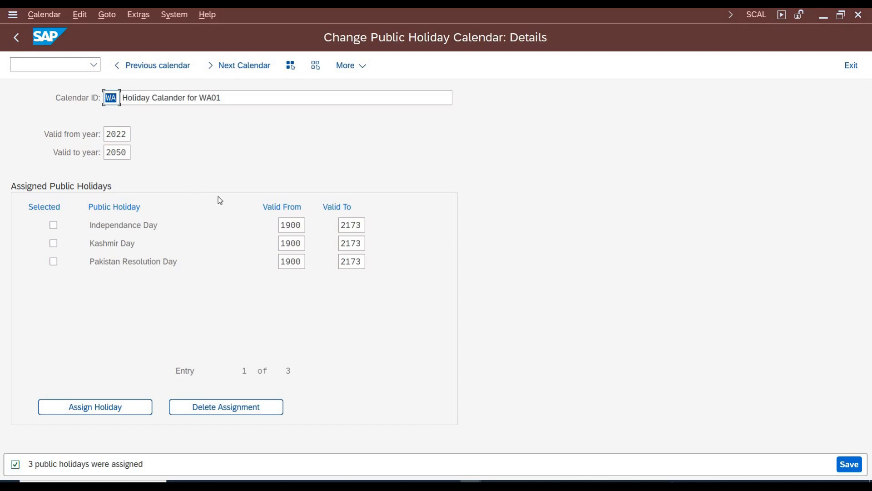
Set the validity of the assigned Independance Day from 2022 to 2050.
{"action": "left_click", "coordinate": [283, 224]}
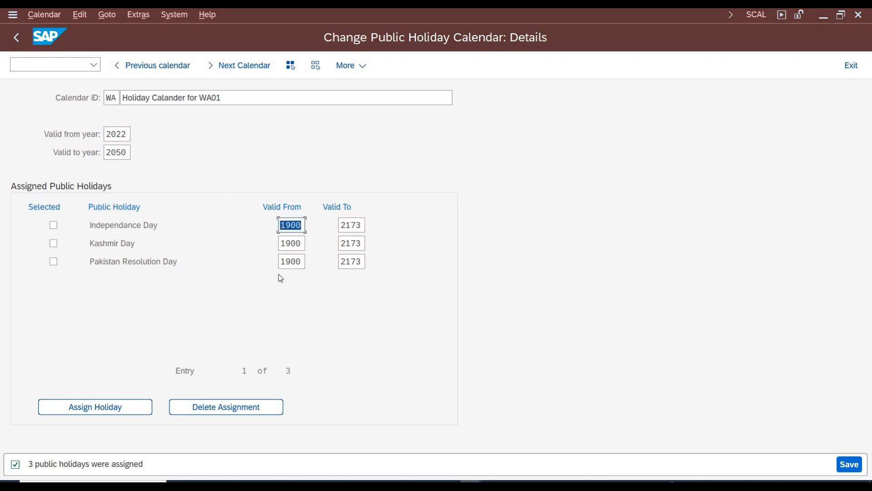
{"action": "type", "text": "2022"}
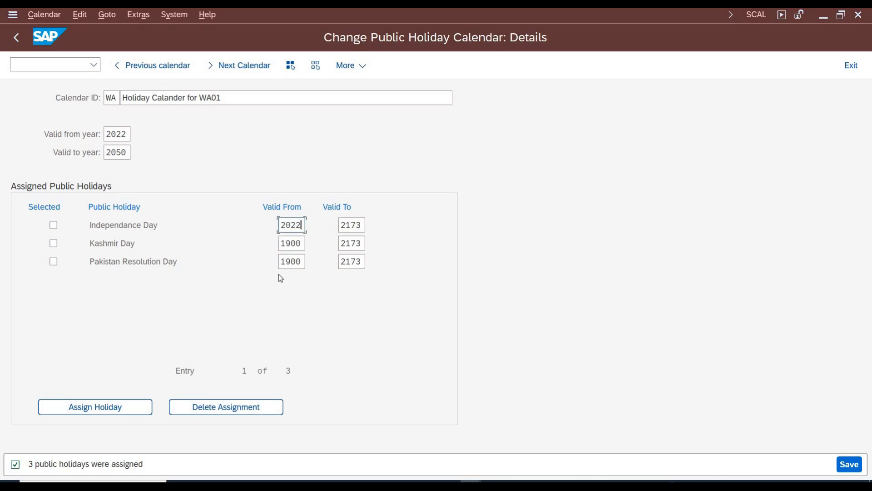
{"action": "key", "text": "Tab"}
{"action": "type", "text": "20"}
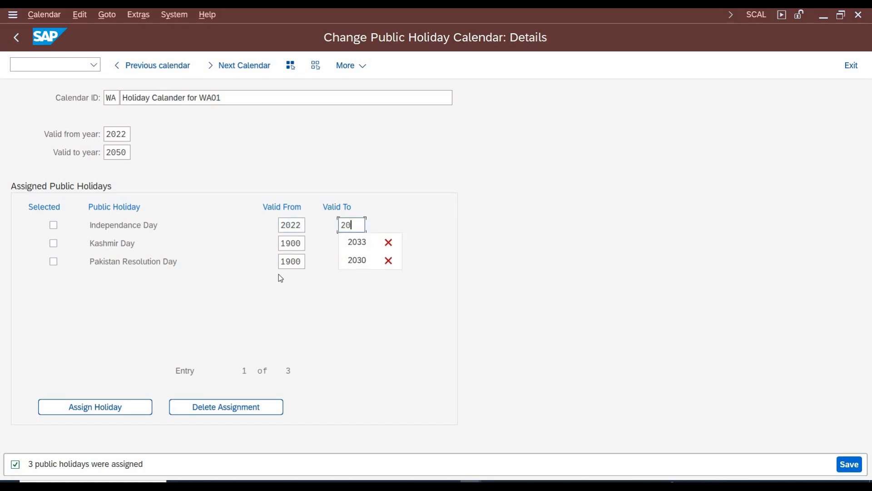
{"action": "type", "text": "50"}
{"action": "key", "text": "Tab"}
{"action": "key", "text": "Tab"}
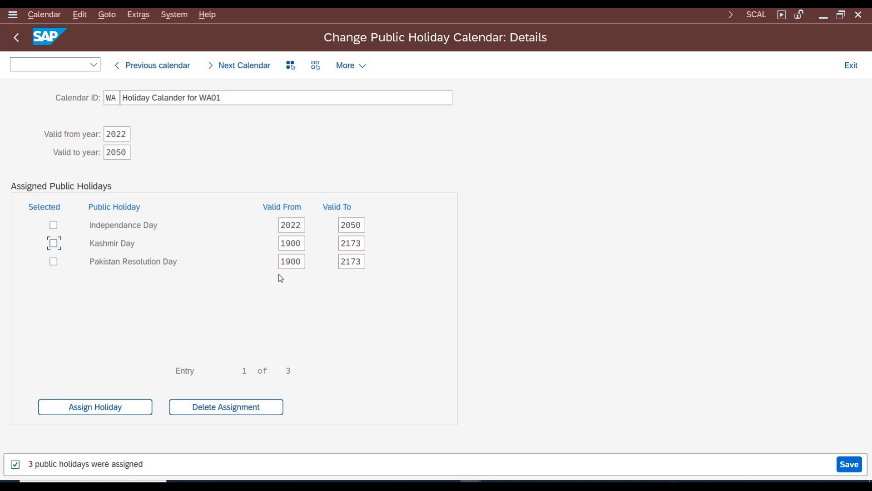
Set the validity of the assigned Kashmir Day from 2022 to 2050.
{"action": "type", "text": "2022"}
{"action": "key", "text": "Tab"}
{"action": "type", "text": "2050"}
{"action": "key", "text": "Tab"}
{"action": "key", "text": "Tab"}
{"action": "key", "text": "Tab"}
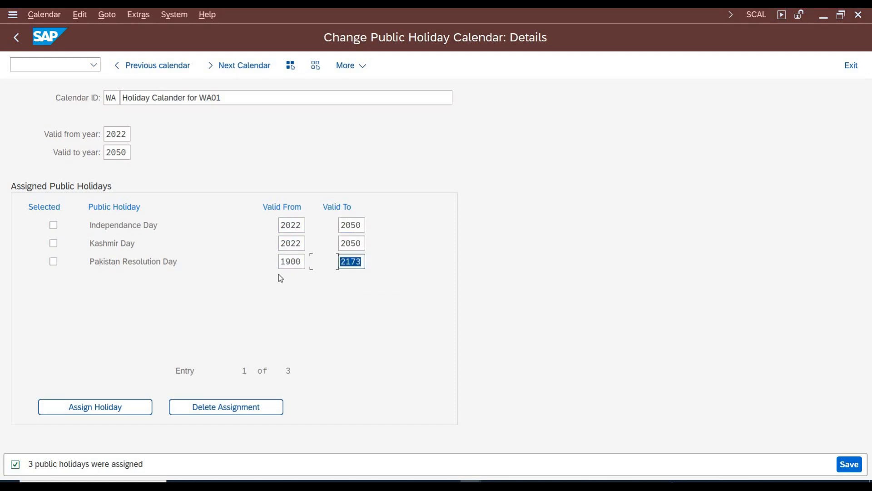
Set the validity of Pakistan Resolution Day from 2022 to 2050 and save the holiday calendar, accepting the transport note.
{"action": "key", "text": "shift+Tab"}
{"action": "type", "text": "2022"}
{"action": "key", "text": "Tab"}
{"action": "type", "text": "2050"}
{"action": "key", "text": "Return"}
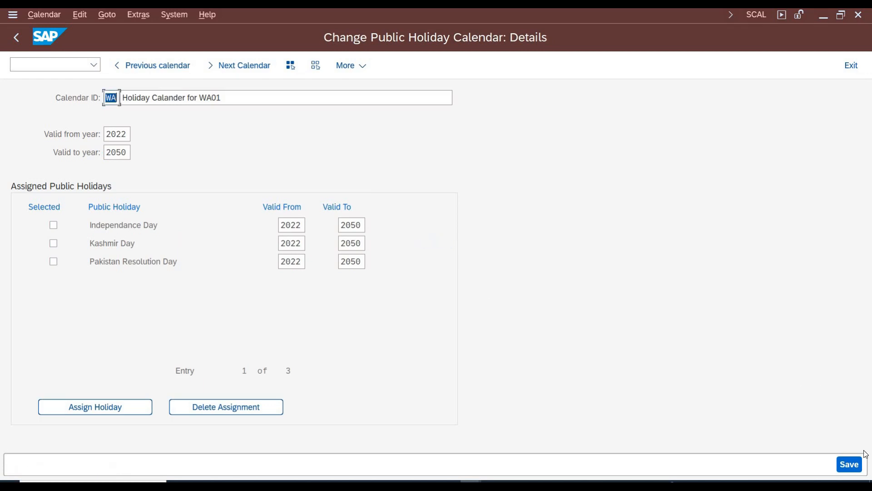
{"action": "left_click", "coordinate": [850, 464]}
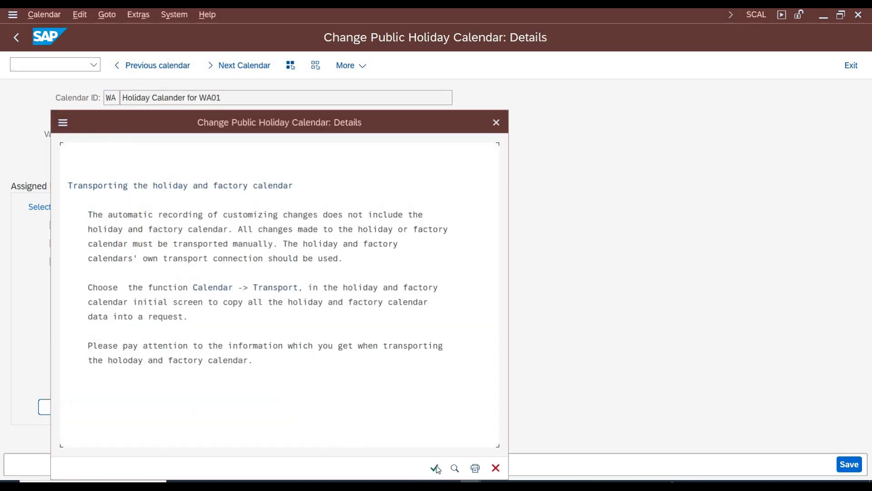
{"action": "left_click", "coordinate": [436, 467]}
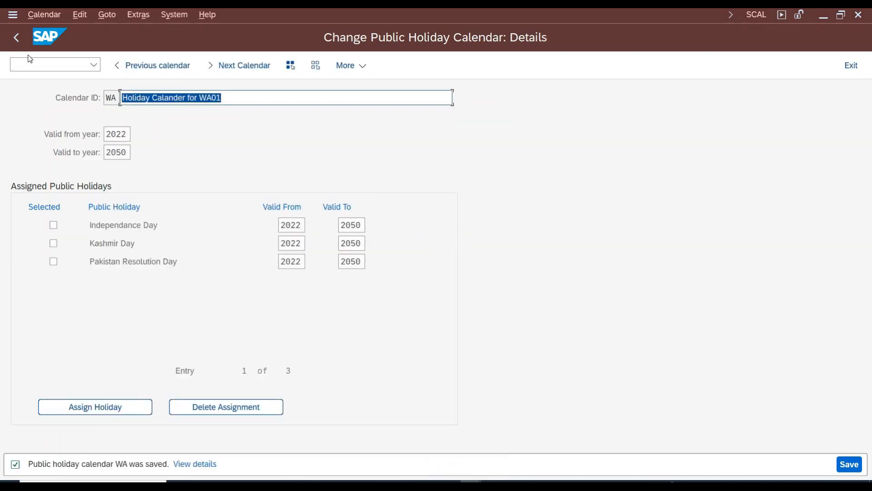
Leave the saved holiday calendar and review the third calendar step, holiday calander plus working days in a week, in the Excel notes.
{"action": "left_click", "coordinate": [14, 44]}
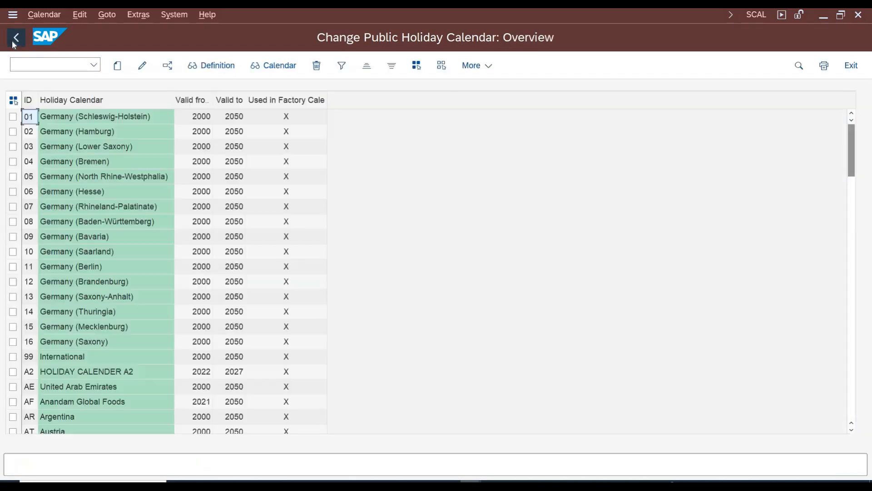
{"action": "key", "text": "alt+Tab"}
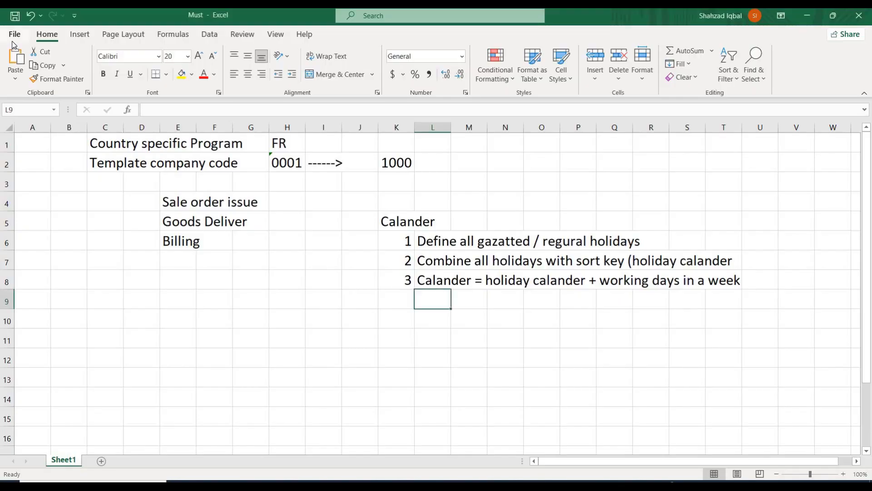
{"action": "left_click", "coordinate": [421, 281]}
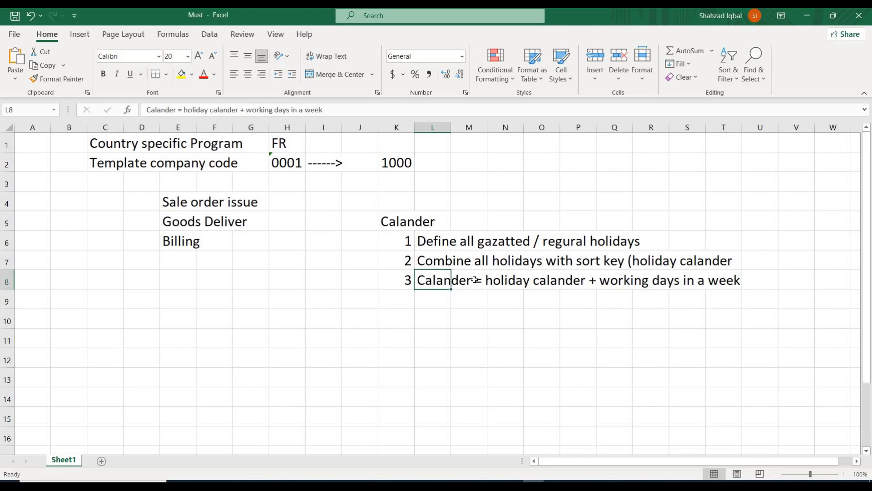
{"action": "left_click", "coordinate": [514, 282]}
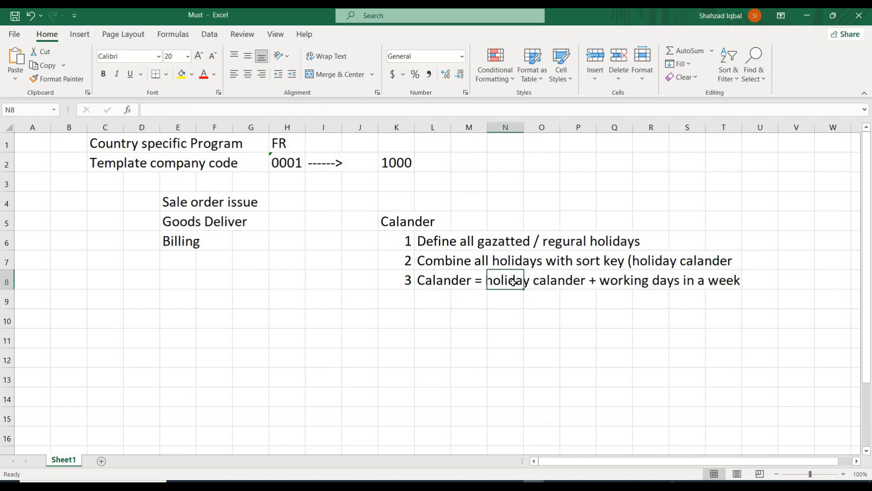
{"action": "left_click", "coordinate": [634, 286]}
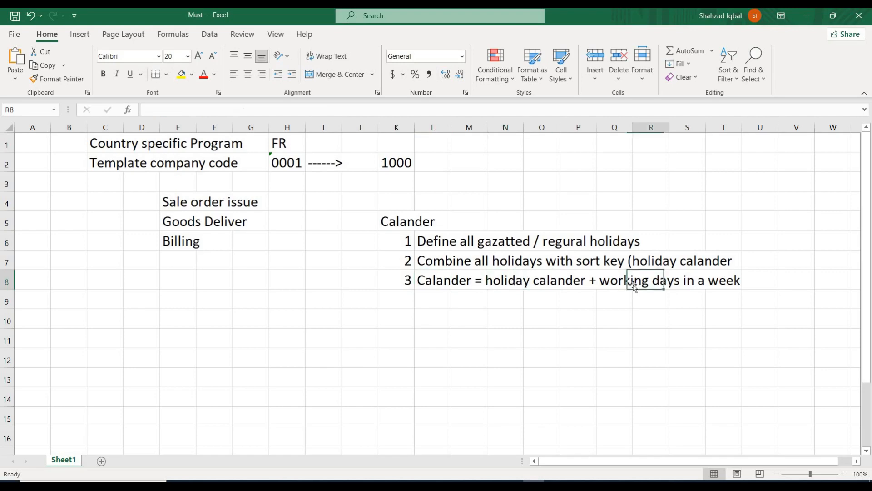
{"action": "left_click", "coordinate": [616, 282]}
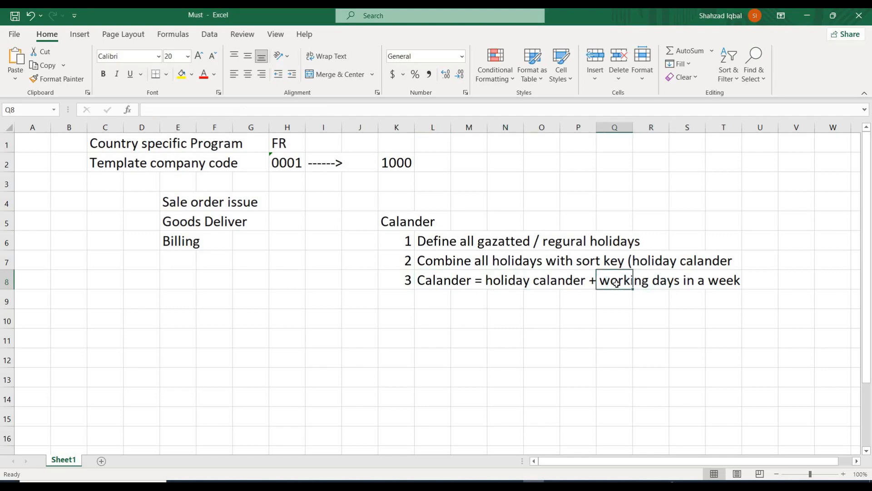
Switch to SAP and create factory calendar WA with the description "Factory Calander for WA01".
{"action": "key", "text": "alt+Tab"}
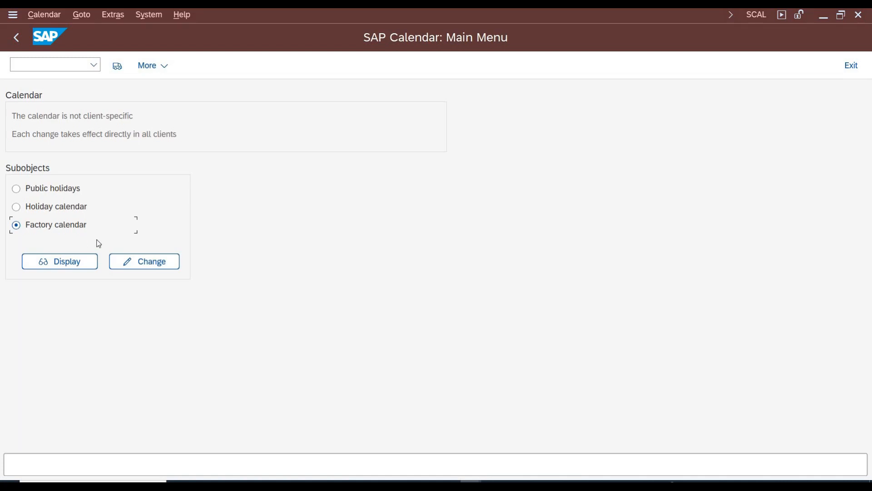
{"action": "left_click", "coordinate": [147, 267]}
{"action": "left_click", "coordinate": [159, 266]}
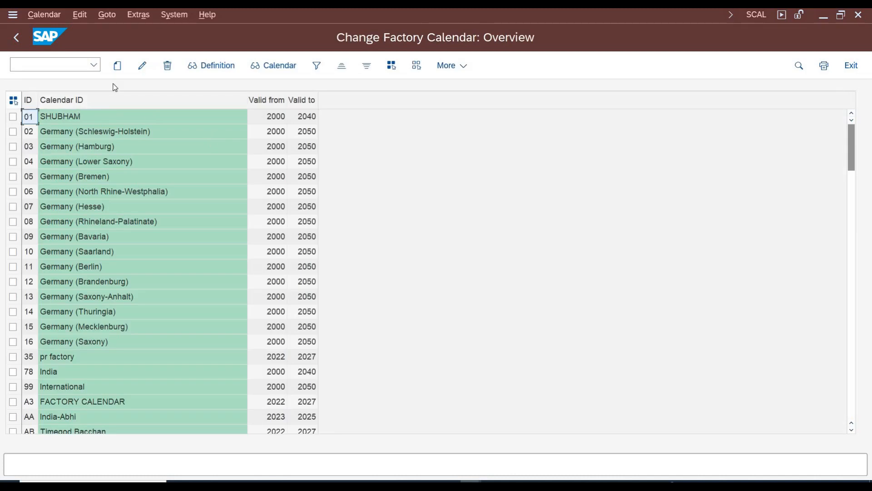
{"action": "left_click", "coordinate": [117, 66]}
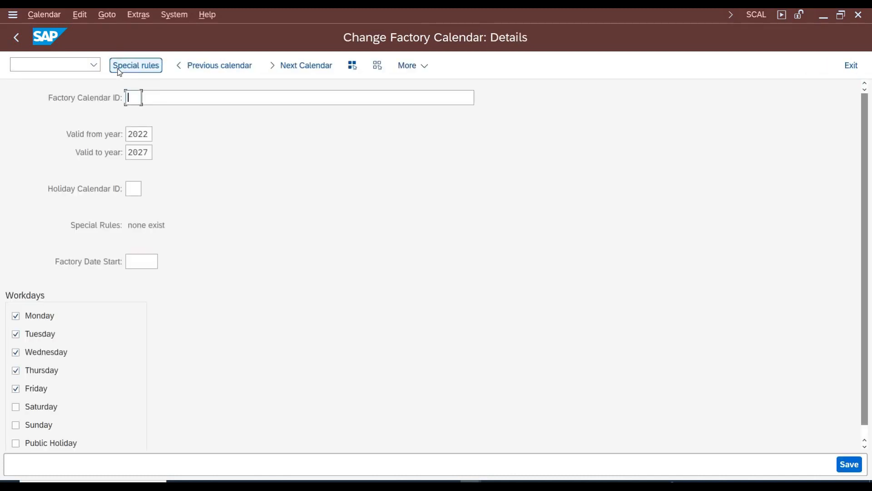
{"action": "type", "text": "wa"}
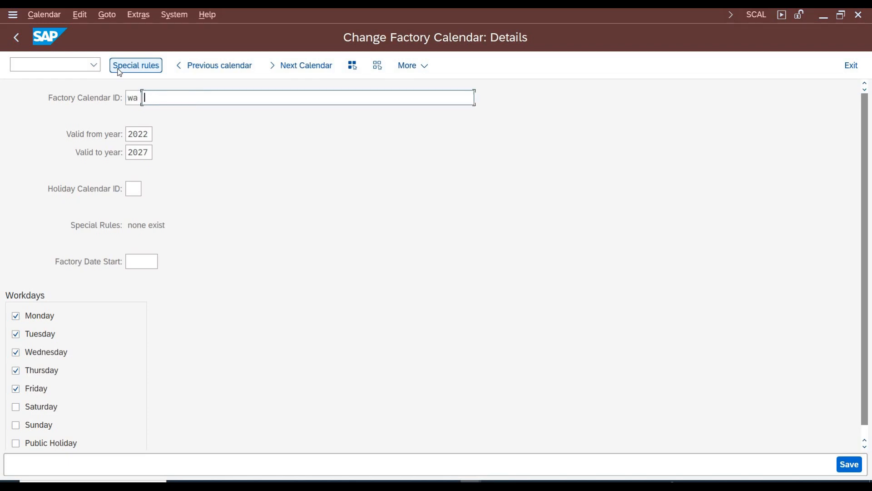
{"action": "type", "text": "Factory Calander for WA01"}
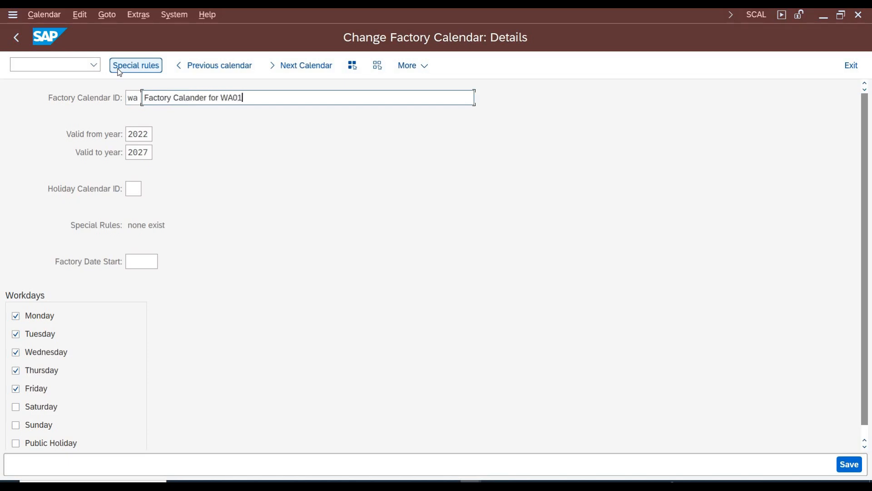
{"action": "key", "text": "Return"}
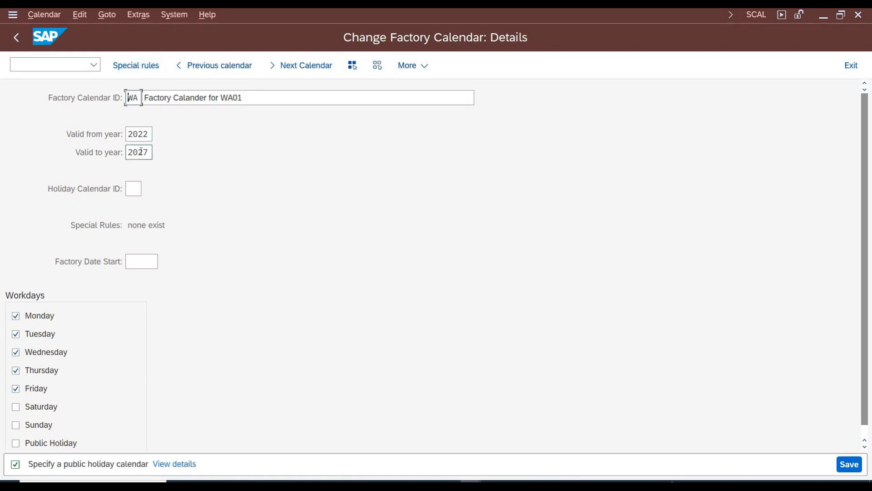
Set the factory calendar's valid-to year to 2050.
{"action": "left_click_drag", "start_coordinate": [140, 151], "coordinate": [163, 158]}
{"action": "key", "text": "BackSpace"}
{"action": "key", "text": "BackSpace"}
{"action": "type", "text": "50"}
{"action": "key", "text": "Return"}
Assign holiday calendar WA to the factory calendar.
{"action": "left_click", "coordinate": [131, 187]}
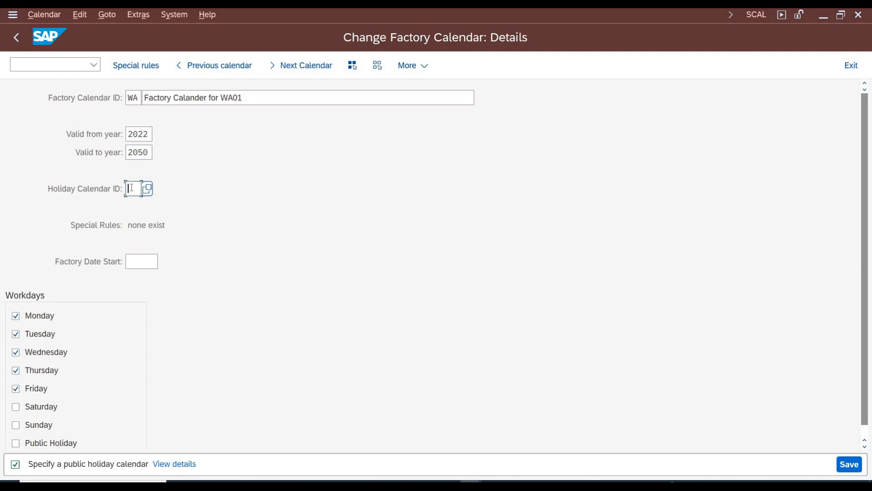
{"action": "type", "text": "wa"}
{"action": "key", "text": "Return"}
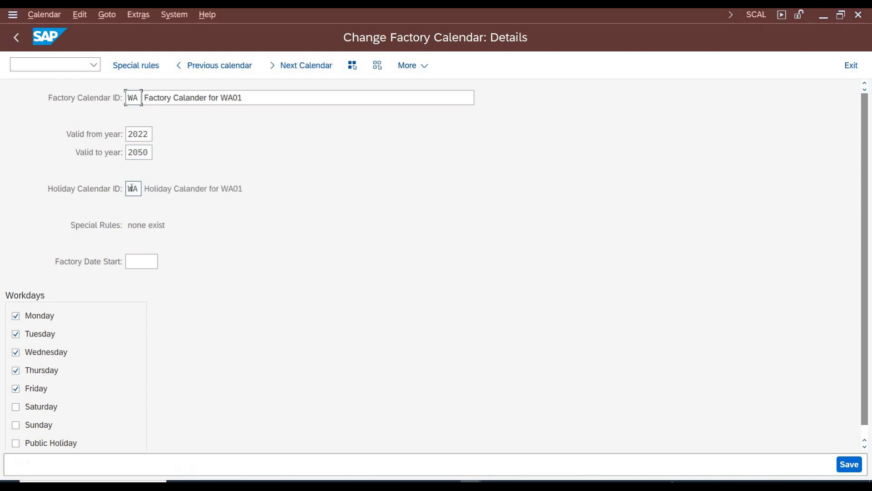
{"action": "left_click_drag", "start_coordinate": [147, 189], "coordinate": [239, 189]}
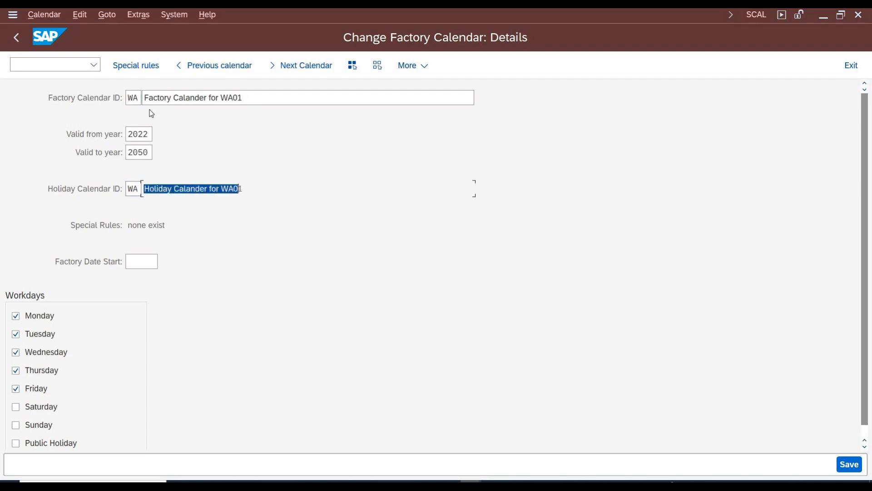
{"action": "double_click", "coordinate": [128, 98]}
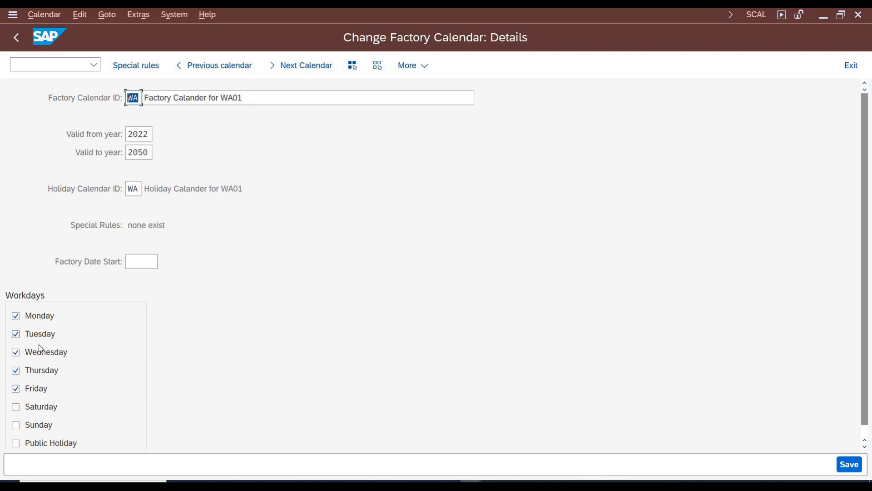
Try marking Saturday and Public Holiday as workdays in the factory calendar, and clear both again.
{"action": "left_click", "coordinate": [38, 410]}
{"action": "left_click", "coordinate": [138, 190]}
{"action": "double_click", "coordinate": [134, 190]}
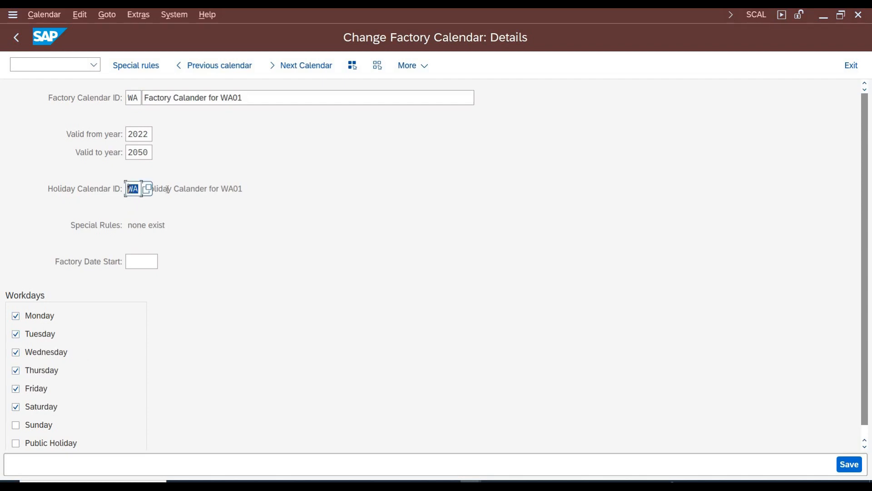
{"action": "left_click", "coordinate": [182, 188]}
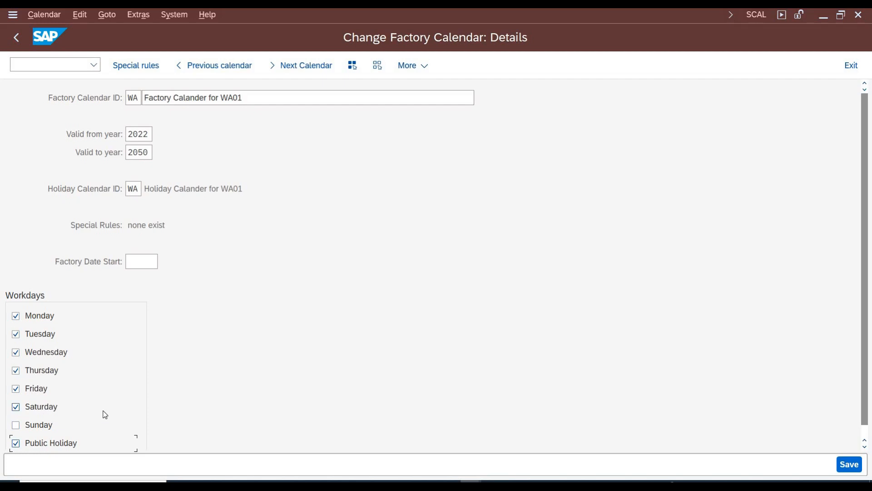
{"action": "left_click", "coordinate": [36, 410]}
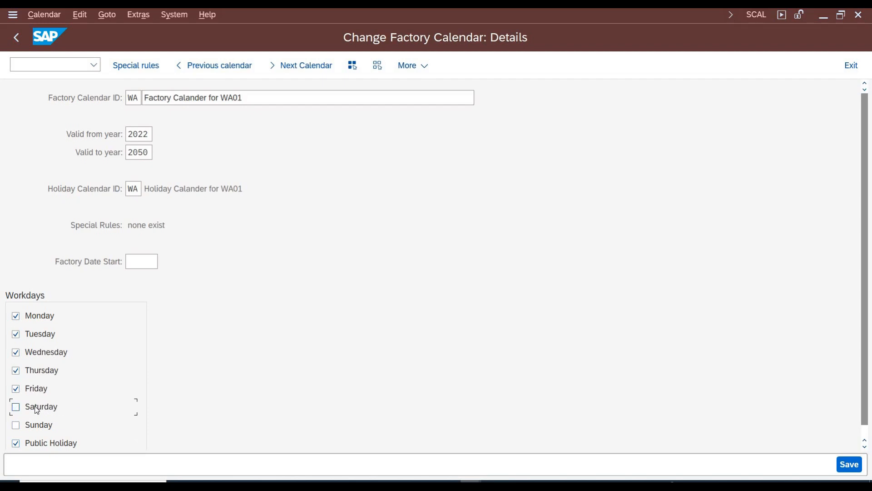
{"action": "left_click", "coordinate": [51, 443]}
Save the factory calendar with Monday to Friday as workdays, accepting the transport note.
{"action": "left_click_drag", "start_coordinate": [129, 189], "coordinate": [147, 191]}
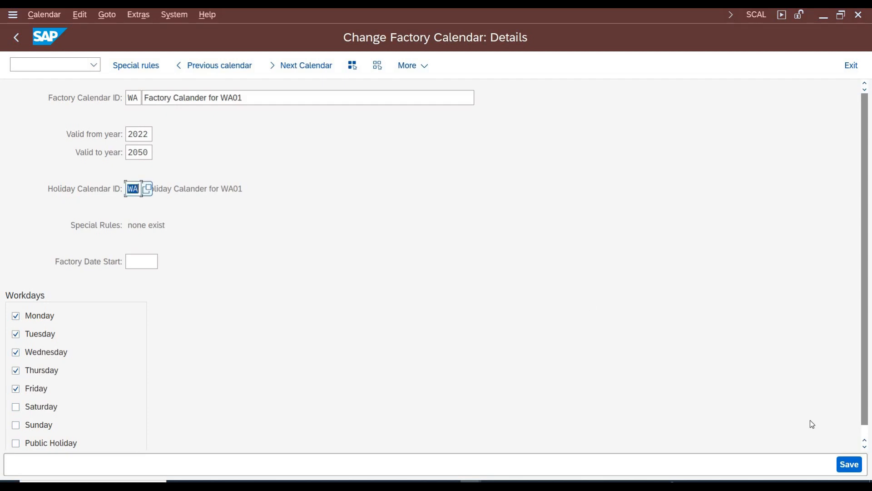
{"action": "left_click", "coordinate": [850, 464]}
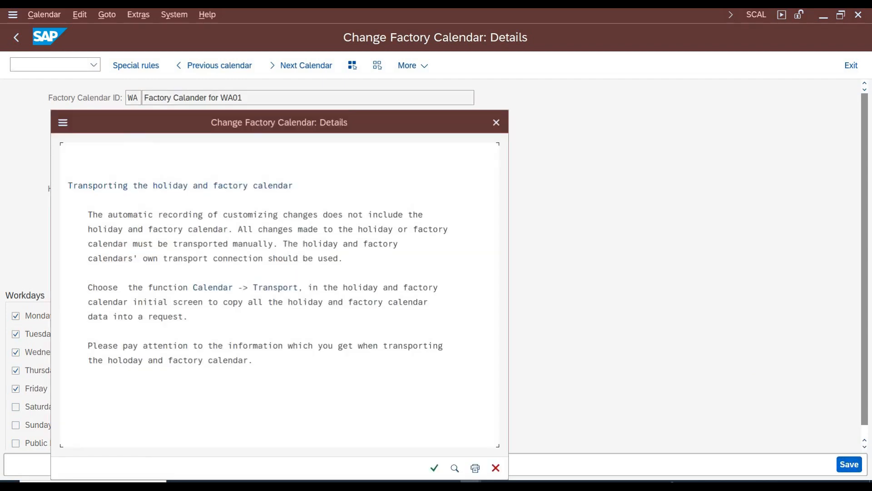
{"action": "left_click", "coordinate": [435, 468]}
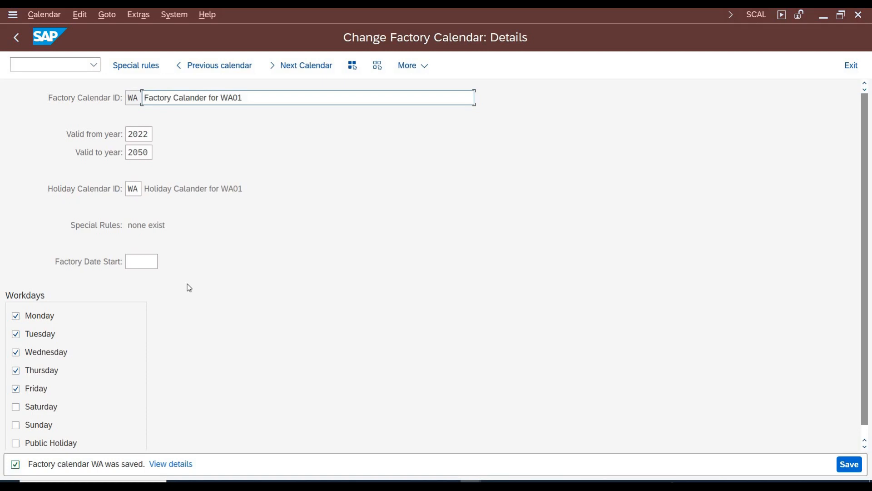
Set the factory calendar's Factory Date Start to 2023 and save the calendar again.
{"action": "left_click", "coordinate": [140, 260]}
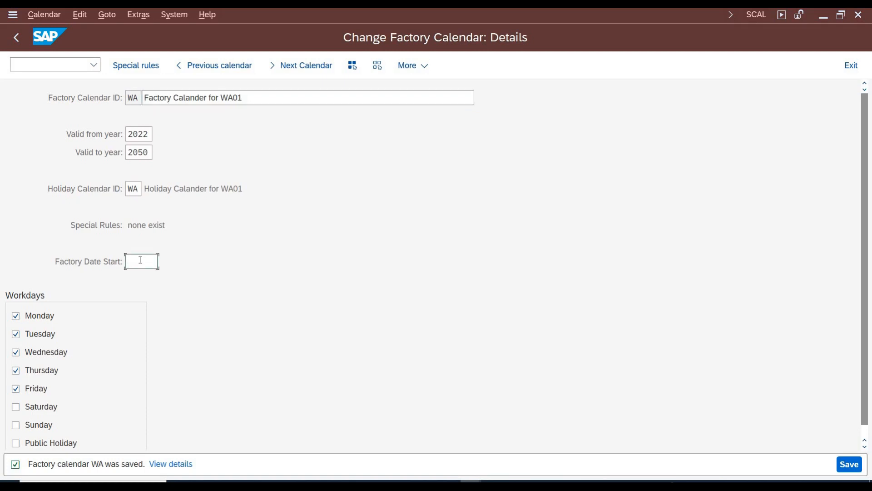
{"action": "type", "text": "08202"}
{"action": "key", "text": "BackSpace"}
{"action": "key", "text": "BackSpace"}
{"action": "key", "text": "BackSpace"}
{"action": "key", "text": "BackSpace"}
{"action": "key", "text": "BackSpace"}
{"action": "type", "text": "2023"}
{"action": "key", "text": "Return"}
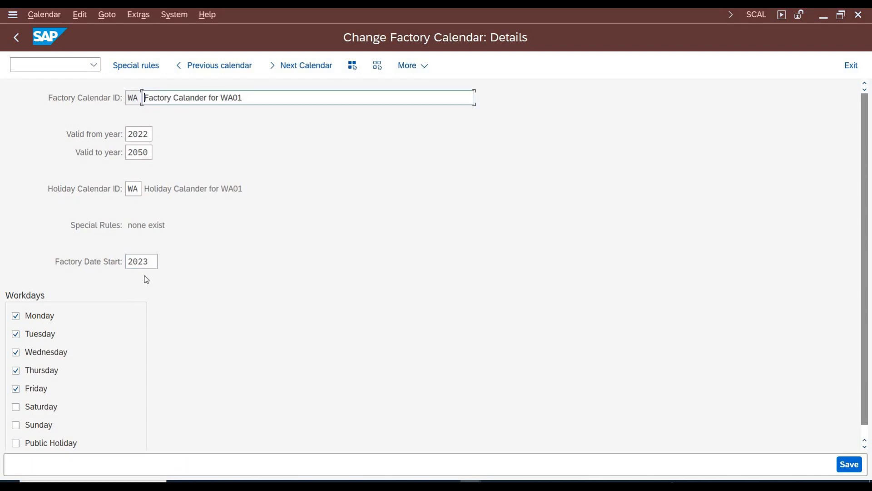
{"action": "left_click", "coordinate": [153, 264]}
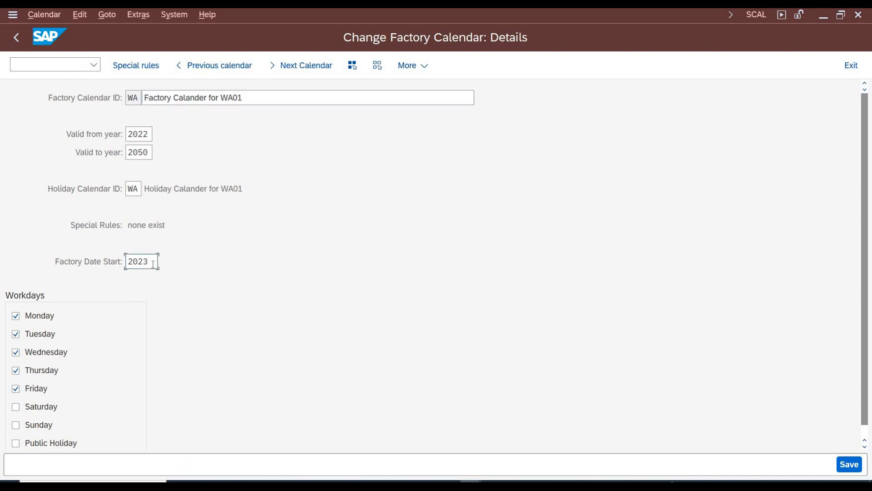
{"action": "double_click", "coordinate": [119, 266]}
{"action": "left_click", "coordinate": [850, 467]}
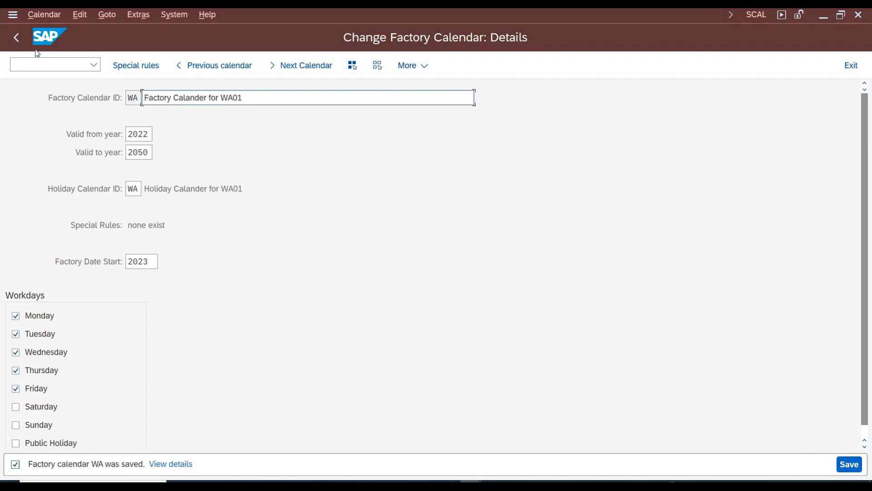
Return to the IMG, restart Maintain Calendar and open factory calendar WA for changing.
{"action": "left_click", "coordinate": [19, 38]}
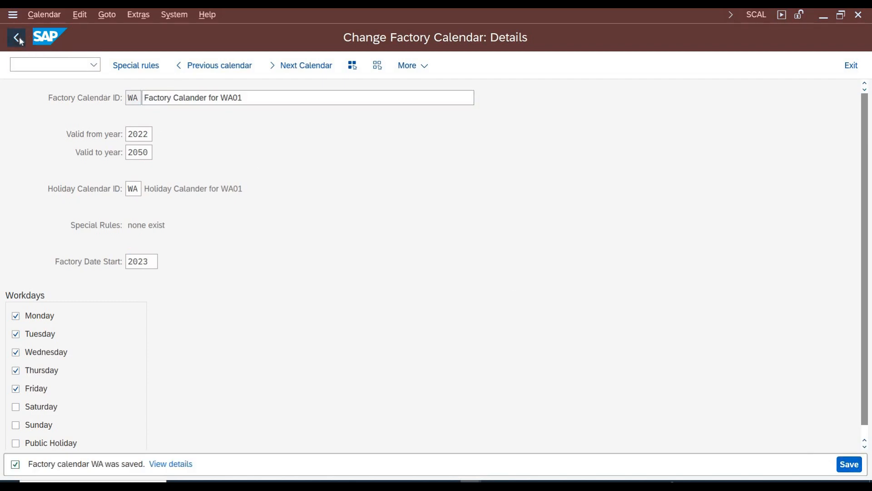
{"action": "left_click", "coordinate": [19, 37]}
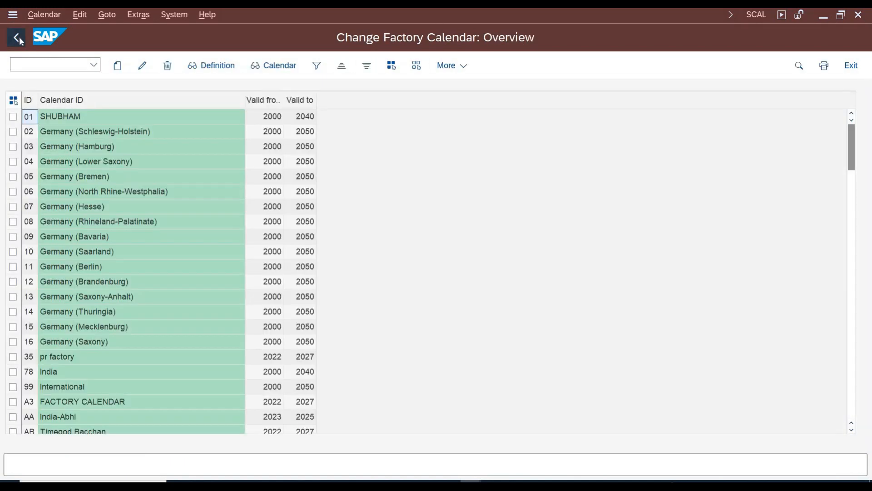
{"action": "left_click", "coordinate": [19, 38]}
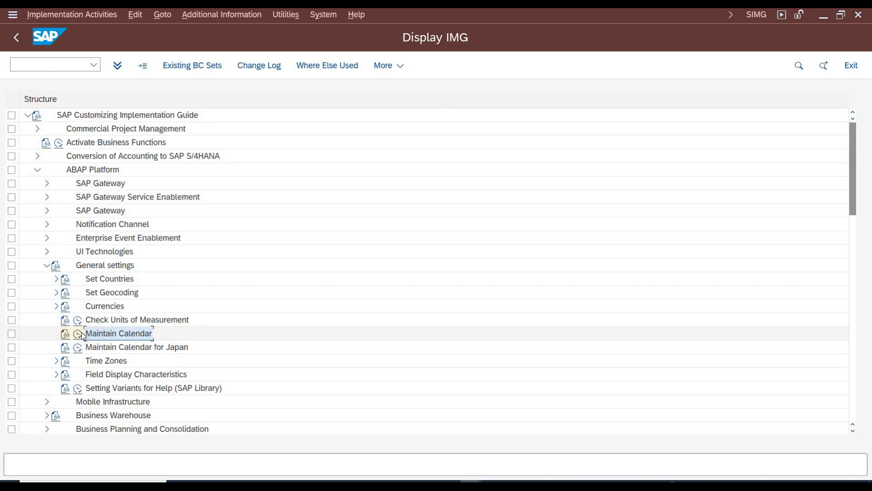
{"action": "left_click", "coordinate": [78, 335]}
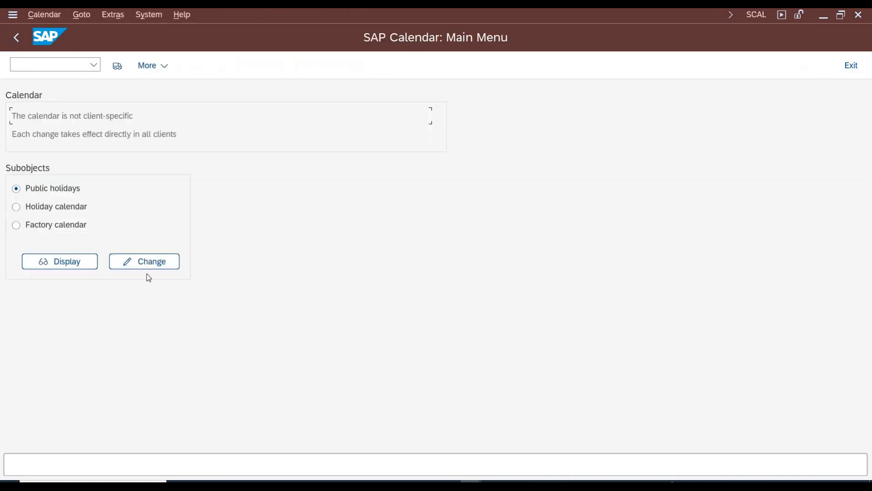
{"action": "left_click", "coordinate": [38, 226]}
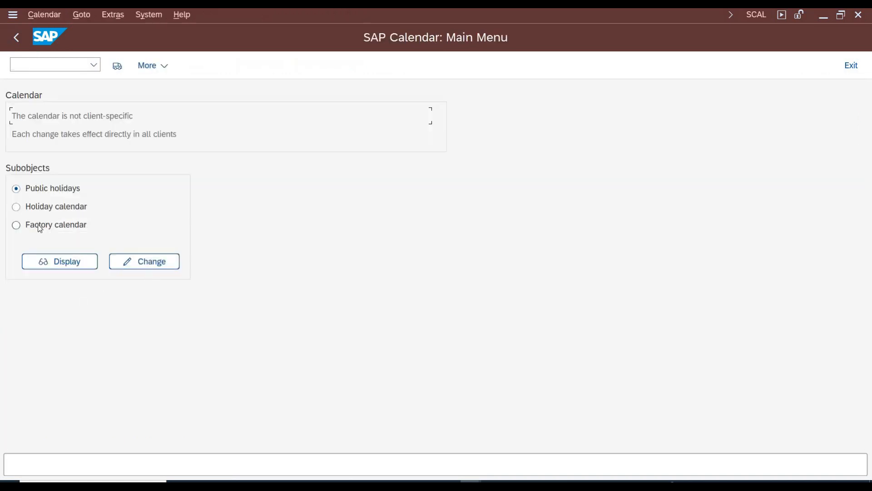
{"action": "left_click", "coordinate": [140, 268]}
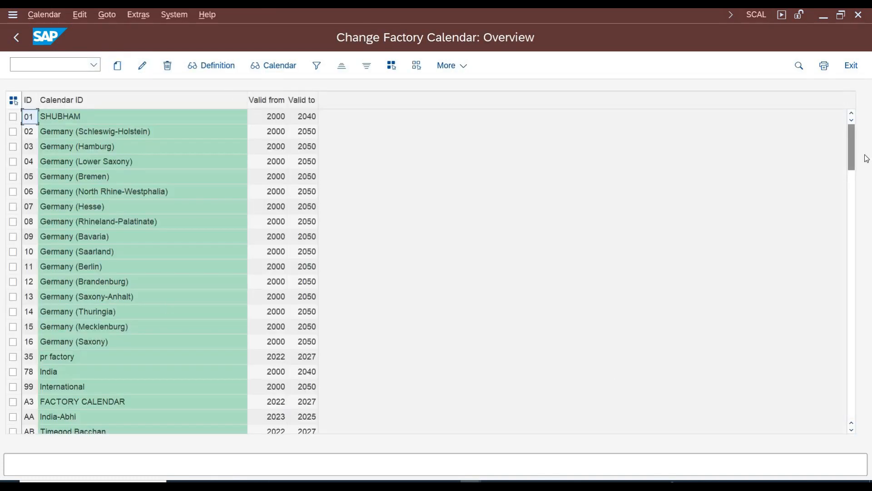
{"action": "left_click_drag", "start_coordinate": [853, 154], "coordinate": [844, 426]}
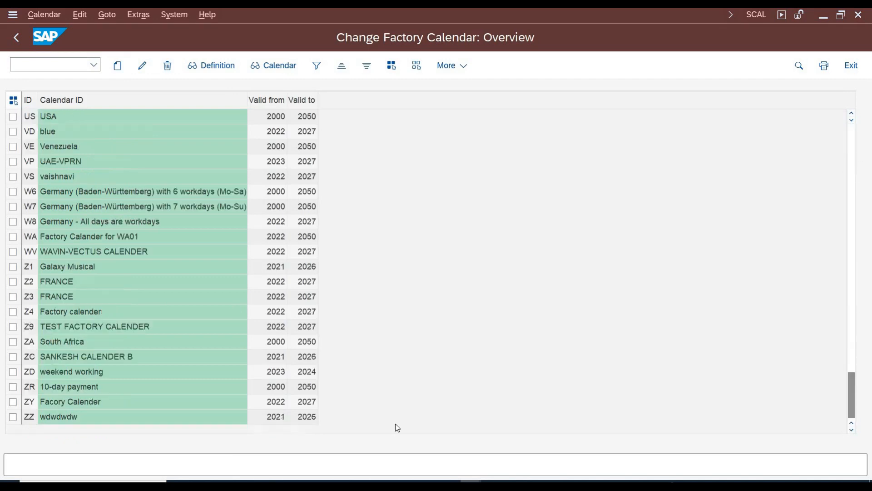
{"action": "double_click", "coordinate": [60, 238]}
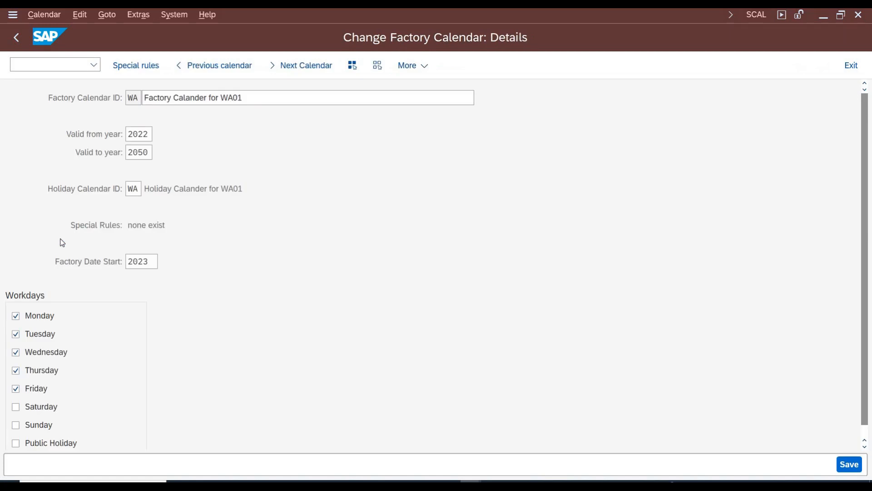
Add a non-workday special rule to the factory calendar from 01.02.2023 to 10.02.2023 with the text "10 Special Holidays".
{"action": "left_click", "coordinate": [138, 69]}
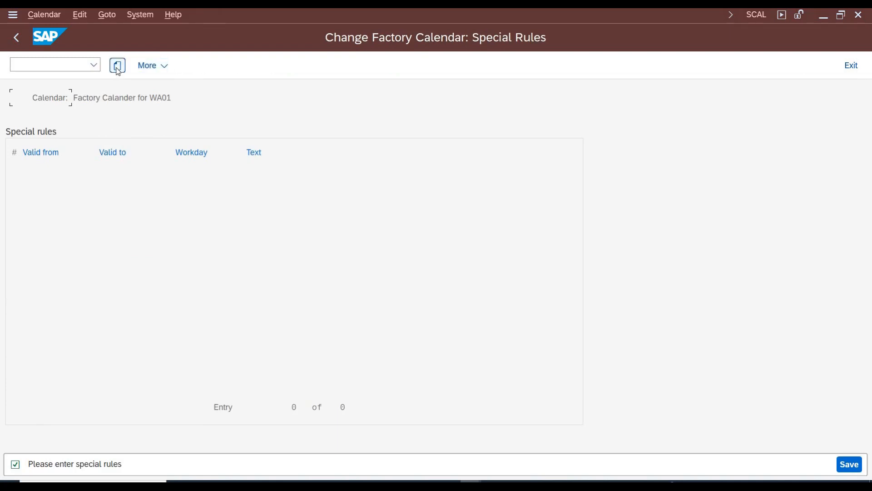
{"action": "left_click", "coordinate": [118, 67]}
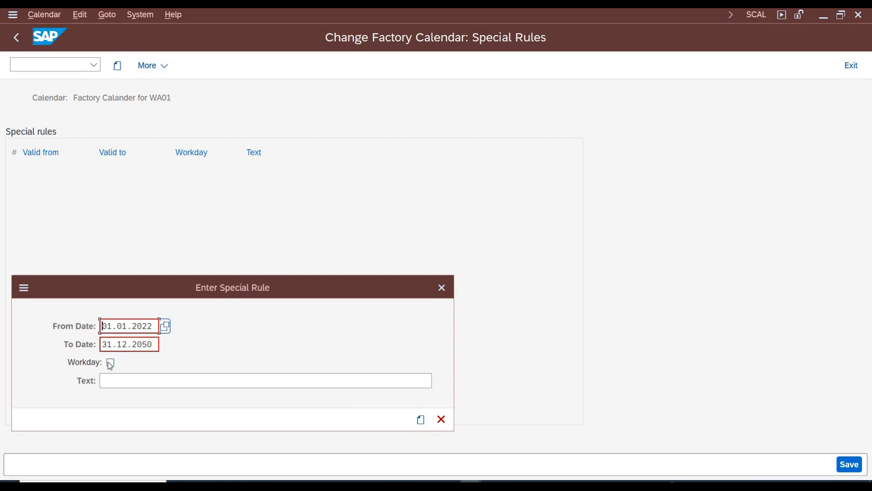
{"action": "left_click", "coordinate": [111, 363]}
{"action": "left_click_drag", "start_coordinate": [103, 326], "coordinate": [212, 334]}
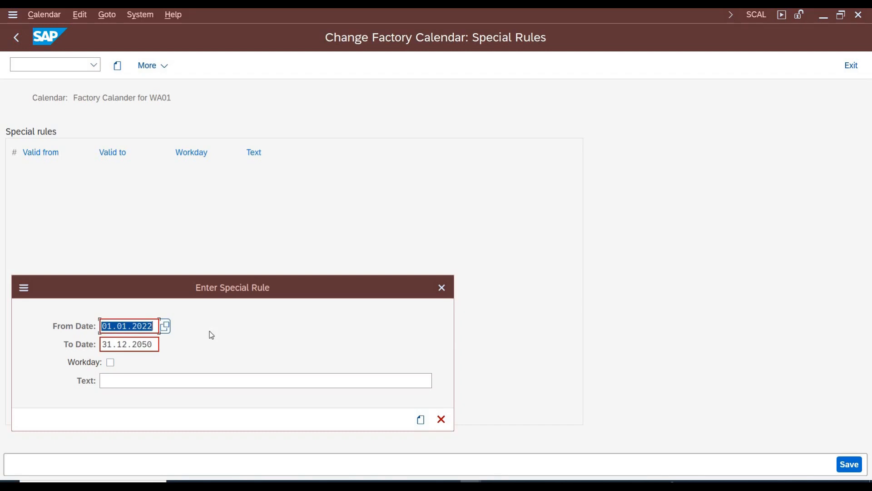
{"action": "type", "text": "01.02.2023"}
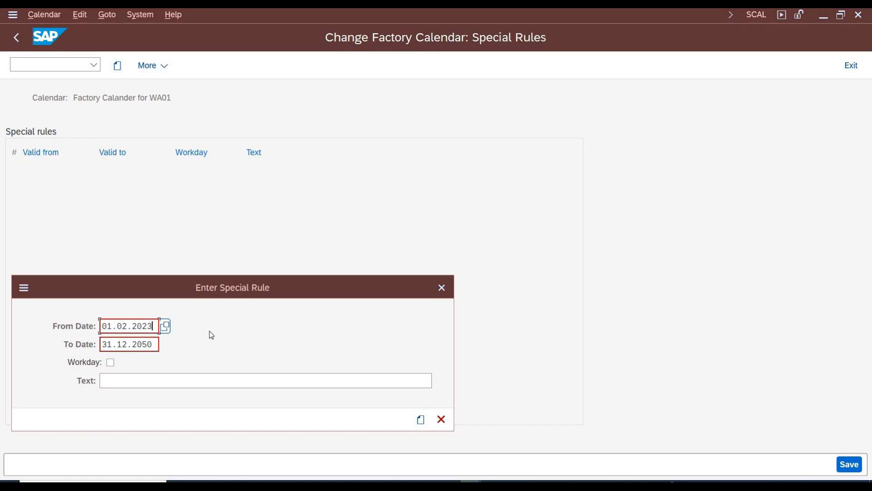
{"action": "key", "text": "Tab"}
{"action": "type", "text": "10.02."}
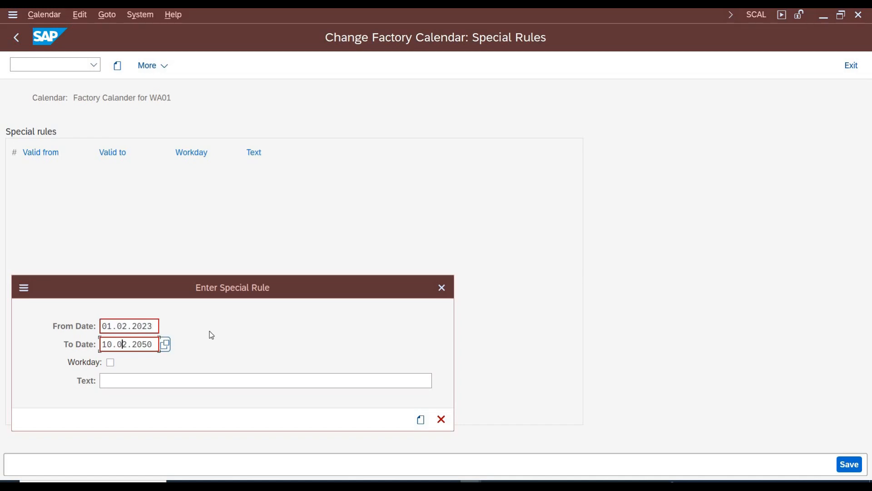
{"action": "type", "text": "2023"}
{"action": "left_click", "coordinate": [126, 382]}
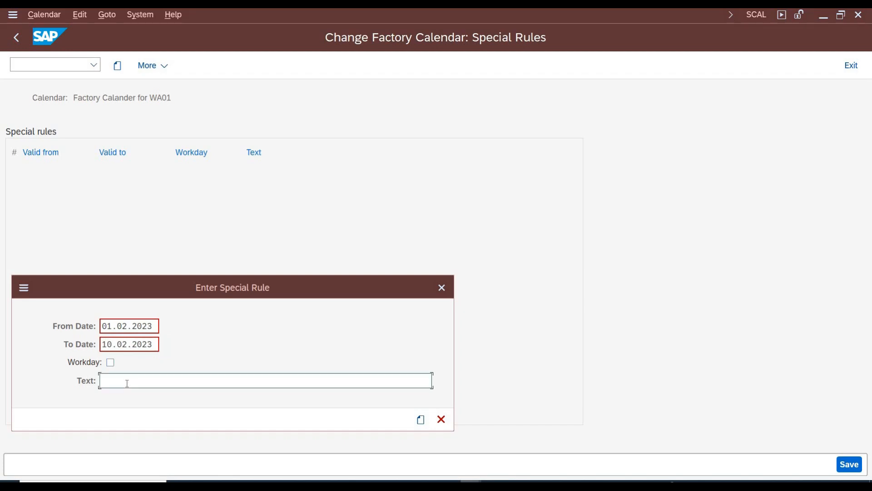
{"action": "type", "text": "10 Special Holidays"}
{"action": "key", "text": "Return"}
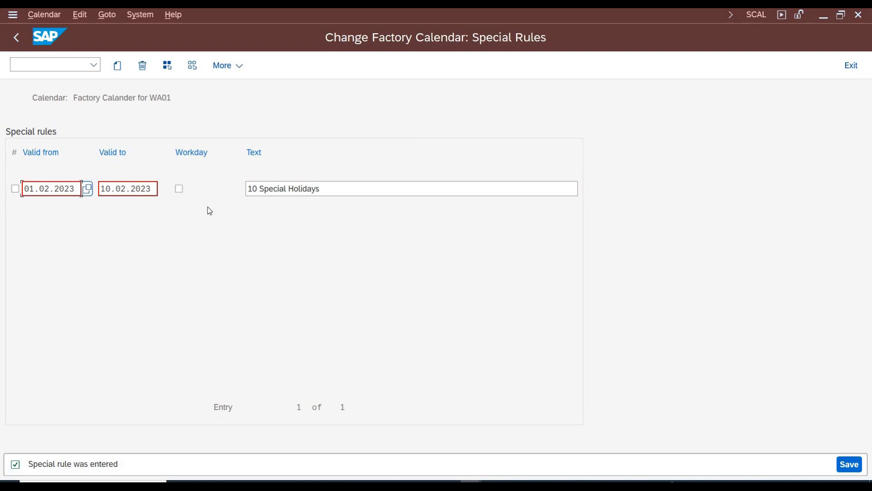
Save the factory calendar with its special rule and return to the IMG structure.
{"action": "left_click", "coordinate": [179, 189]}
{"action": "left_click", "coordinate": [848, 464]}
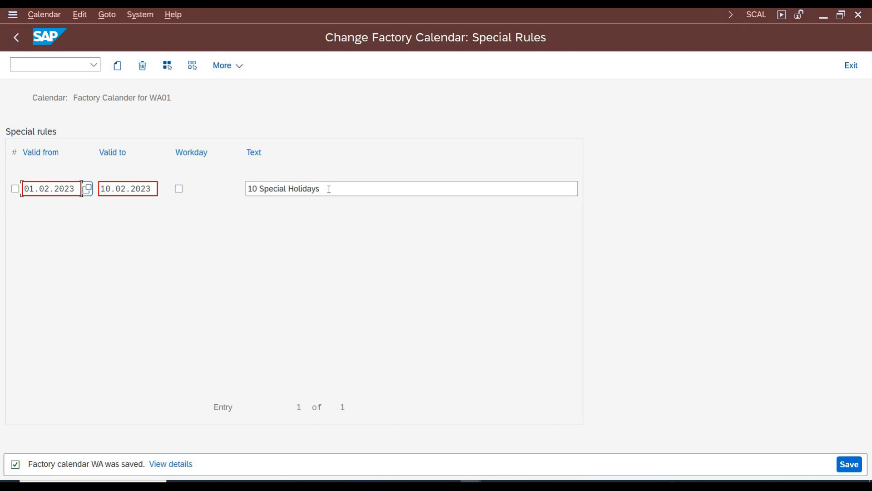
{"action": "left_click", "coordinate": [17, 42]}
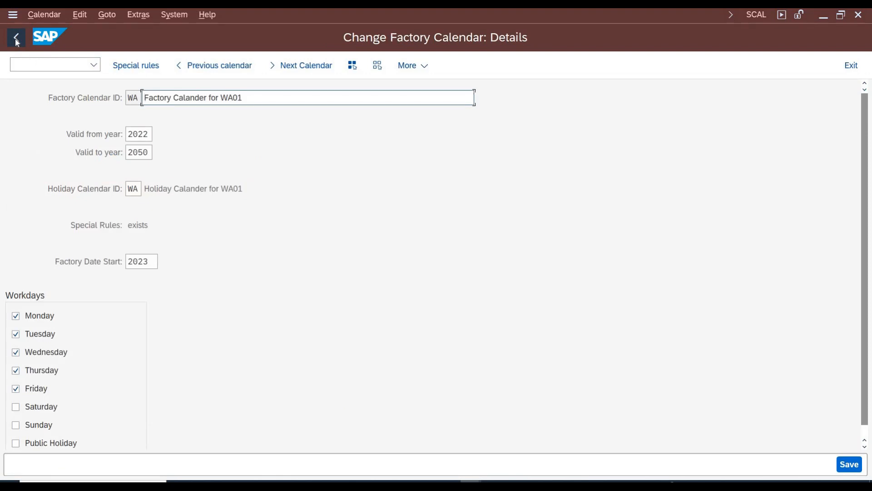
{"action": "left_click", "coordinate": [17, 42]}
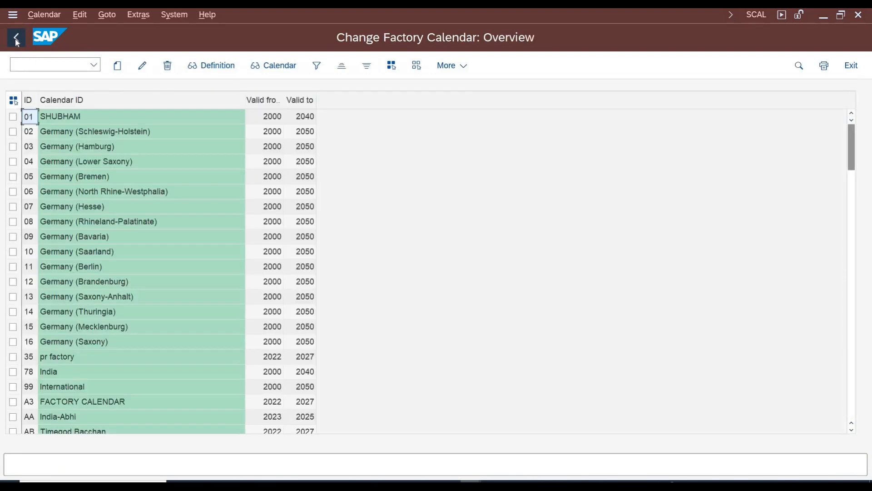
{"action": "left_click", "coordinate": [16, 42]}
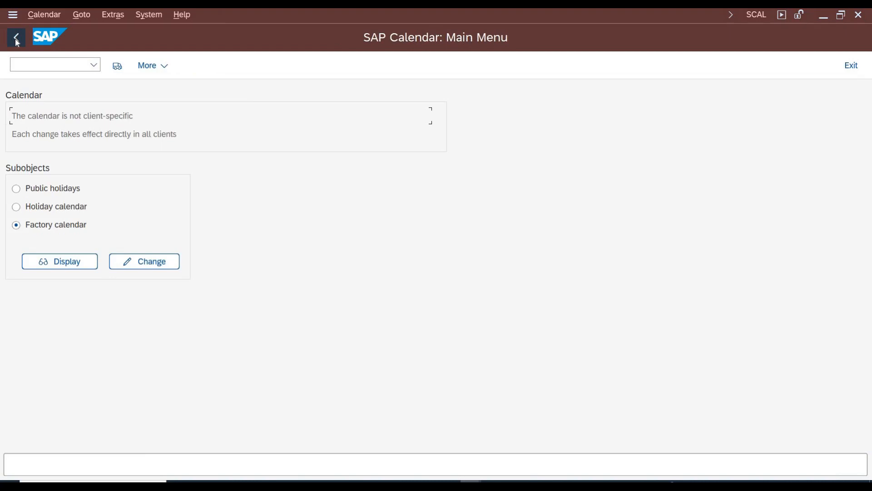
{"action": "left_click", "coordinate": [17, 42]}
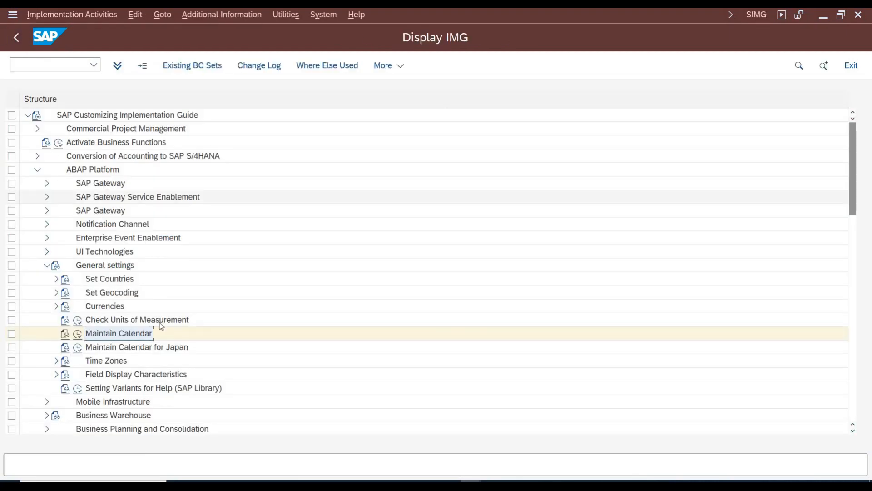
{"action": "key", "text": "Left"}
{"action": "key", "text": "Left"}
{"action": "key", "text": "Left"}
{"action": "key", "text": "Left"}
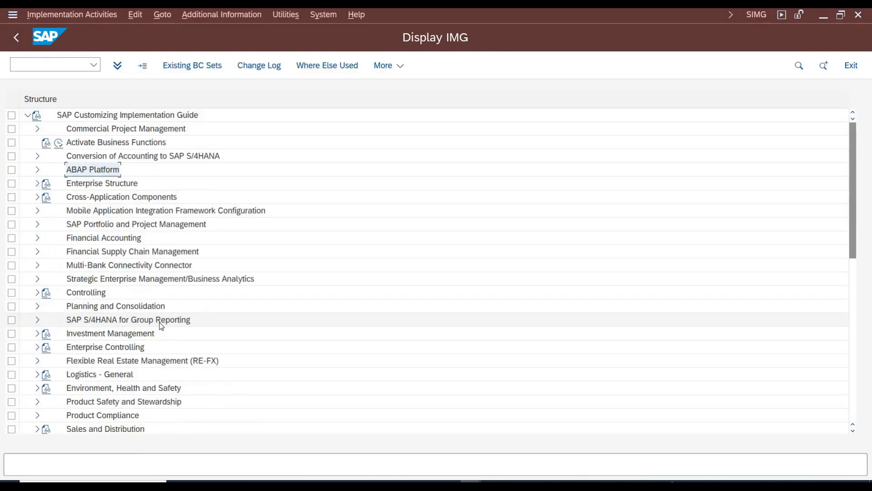
{"action": "key", "text": "Down"}
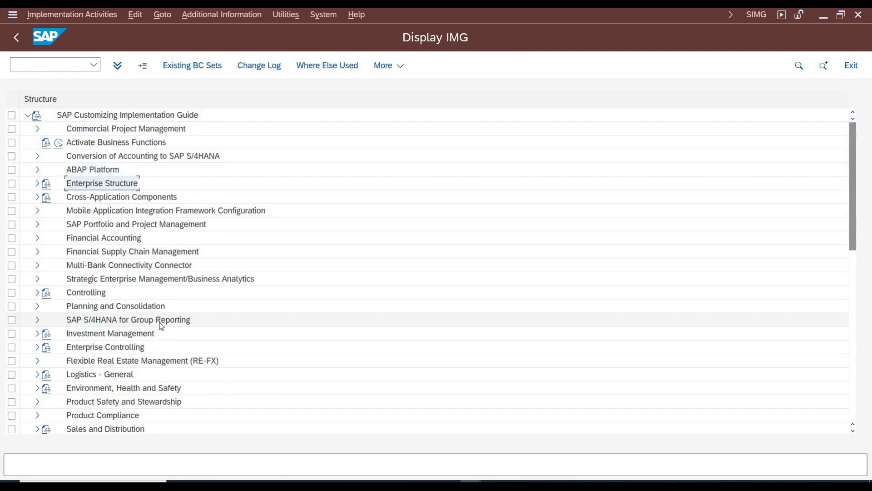
{"action": "key", "text": "Right"}
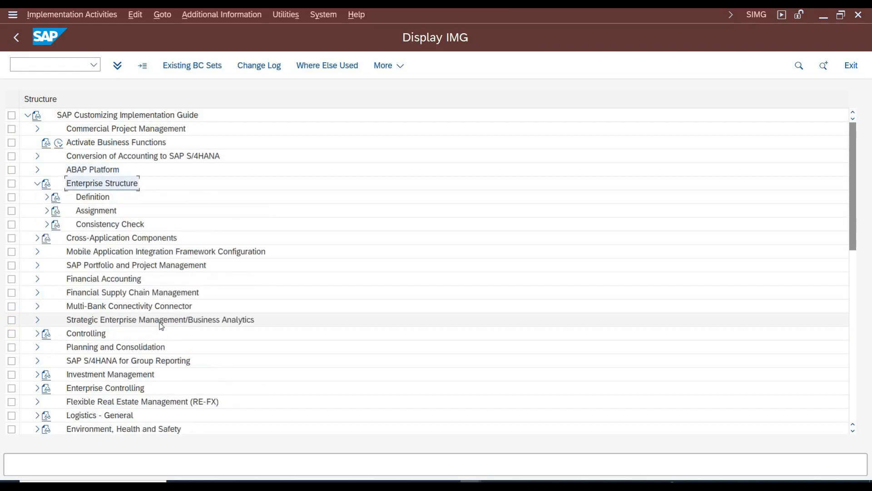
{"action": "key", "text": "Left"}
Expand ABAP Platform and General settings, open Maintain Calendar, select Factory calendar, and return to the IMG.
{"action": "key", "text": "Up"}
{"action": "key", "text": "Right"}
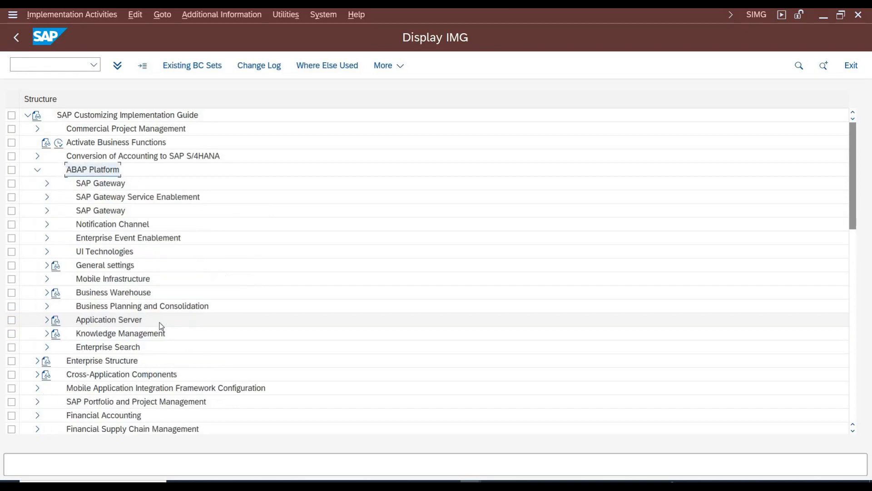
{"action": "key", "text": "Down"}
{"action": "key", "text": "Down"}
{"action": "key", "text": "Down"}
{"action": "key", "text": "Down"}
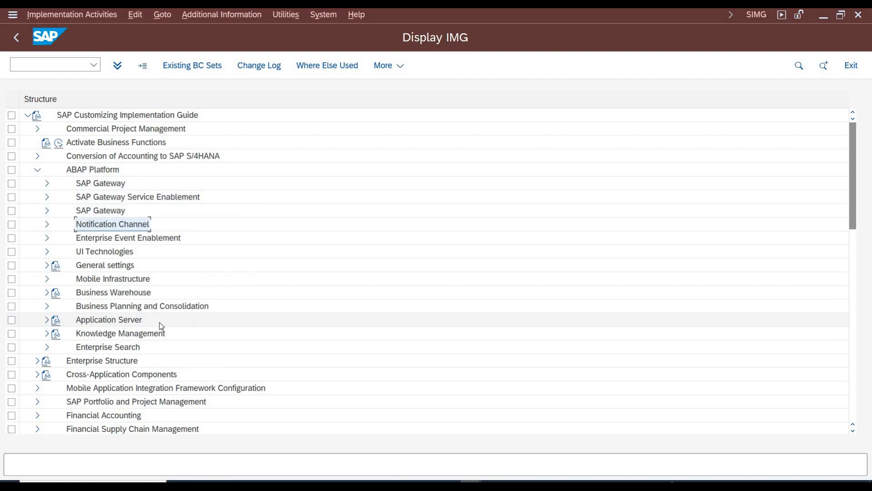
{"action": "double_click", "coordinate": [90, 268]}
{"action": "key", "text": "Down"}
{"action": "key", "text": "Down"}
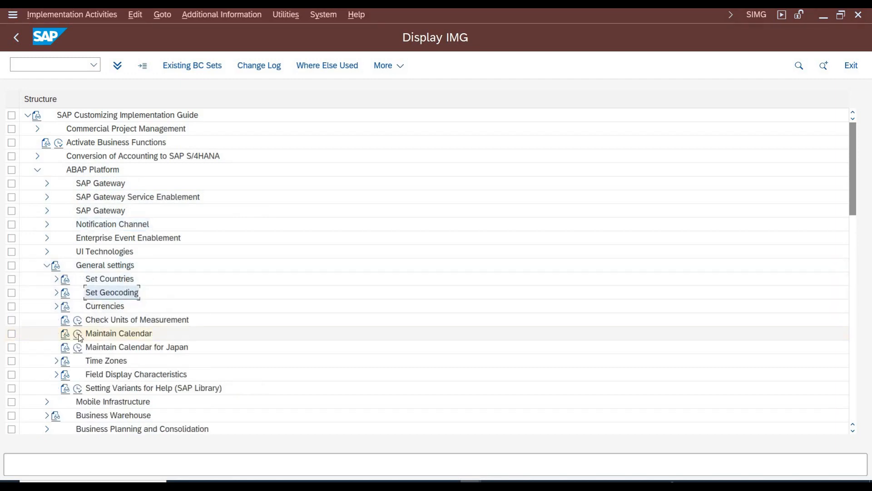
{"action": "left_click", "coordinate": [79, 335]}
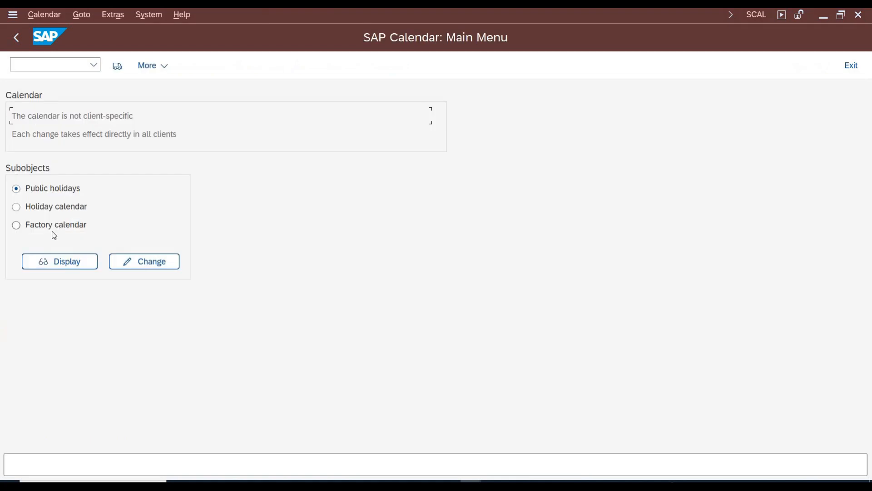
{"action": "left_click", "coordinate": [53, 232]}
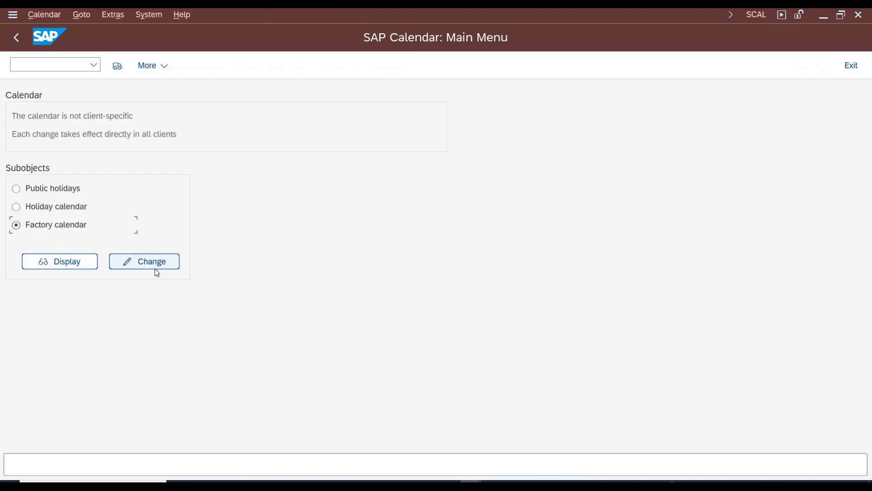
{"action": "left_click", "coordinate": [15, 44]}
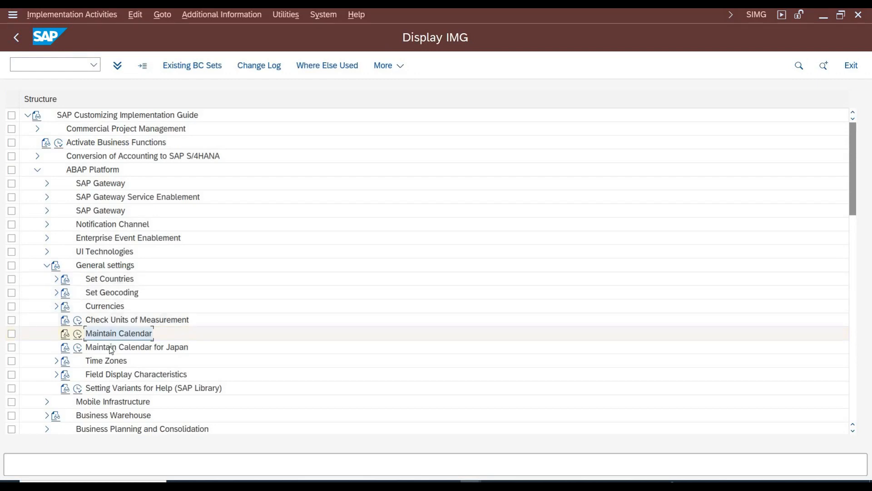
Open Maintain Calendar for Japan, review the start dates of the local eras, and leave the table.
{"action": "left_click", "coordinate": [80, 349]}
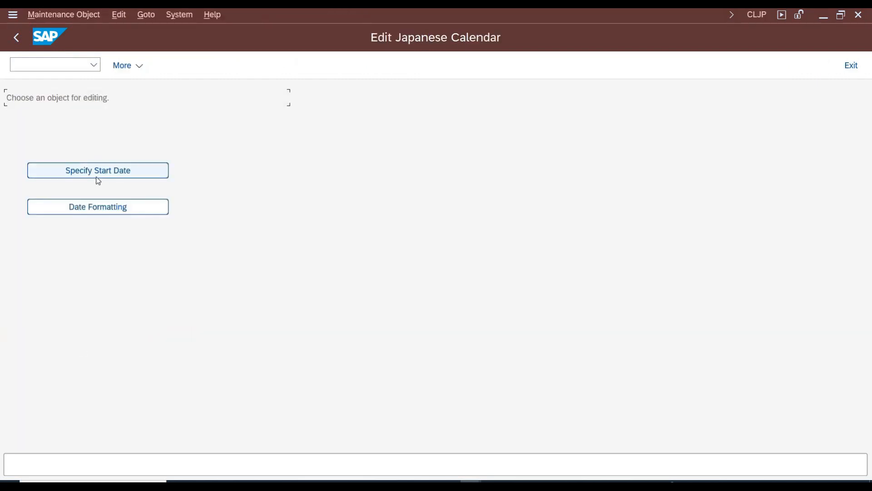
{"action": "left_click", "coordinate": [90, 176]}
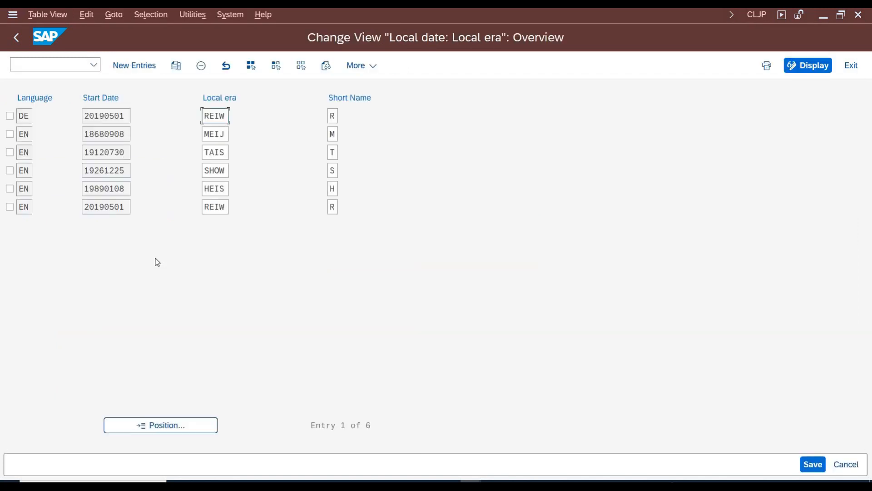
{"action": "left_click", "coordinate": [114, 134]}
{"action": "left_click", "coordinate": [16, 38]}
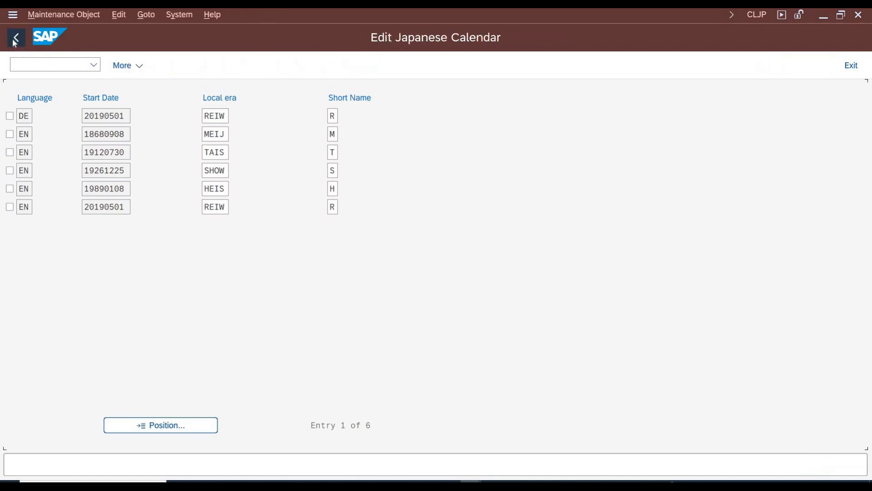